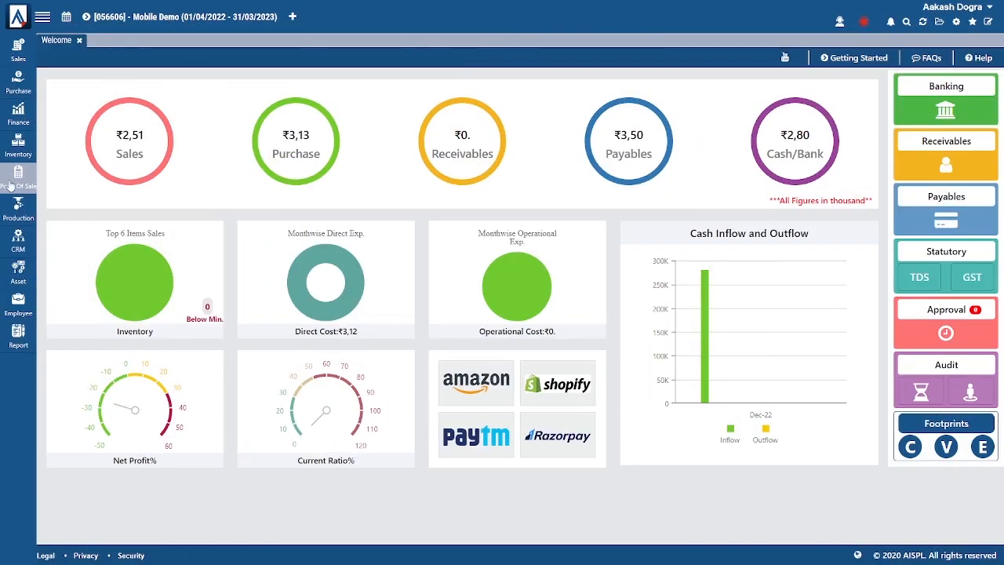
- Open a new POS invoice and enter the new customer's name
click(9, 185)
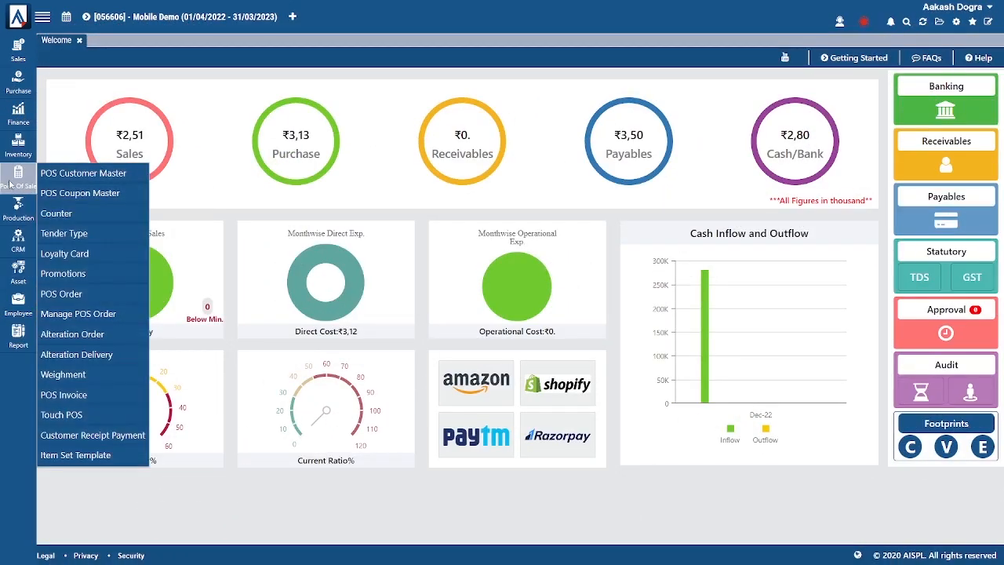
click(63, 395)
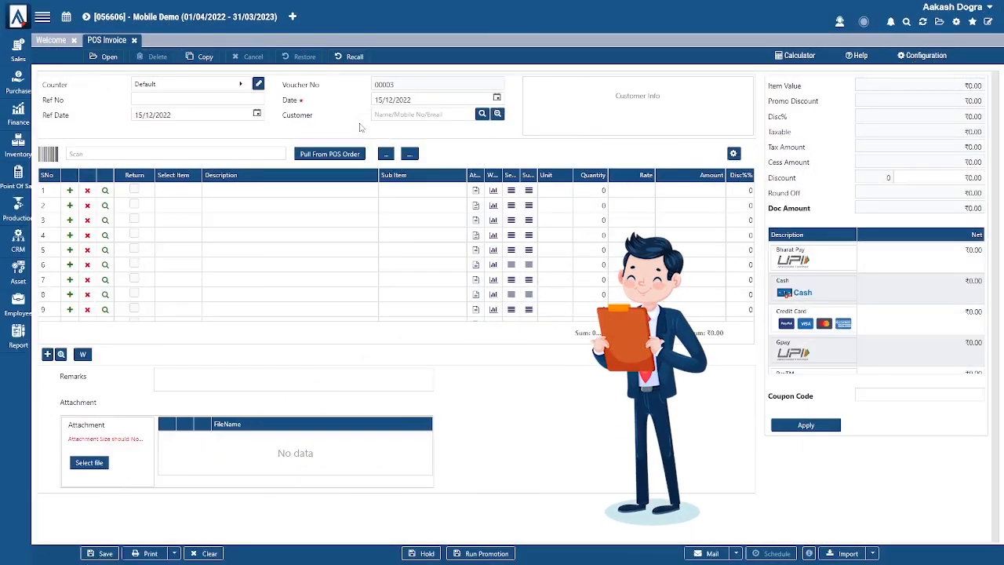
click(406, 115)
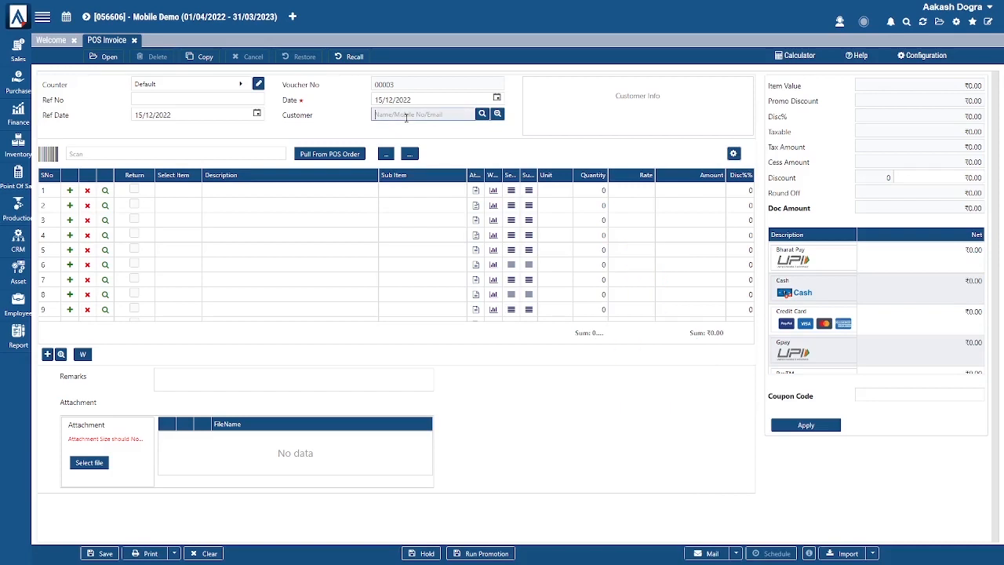
text(A)
key(BackSpace)
text(Rakash)
key(Tab)
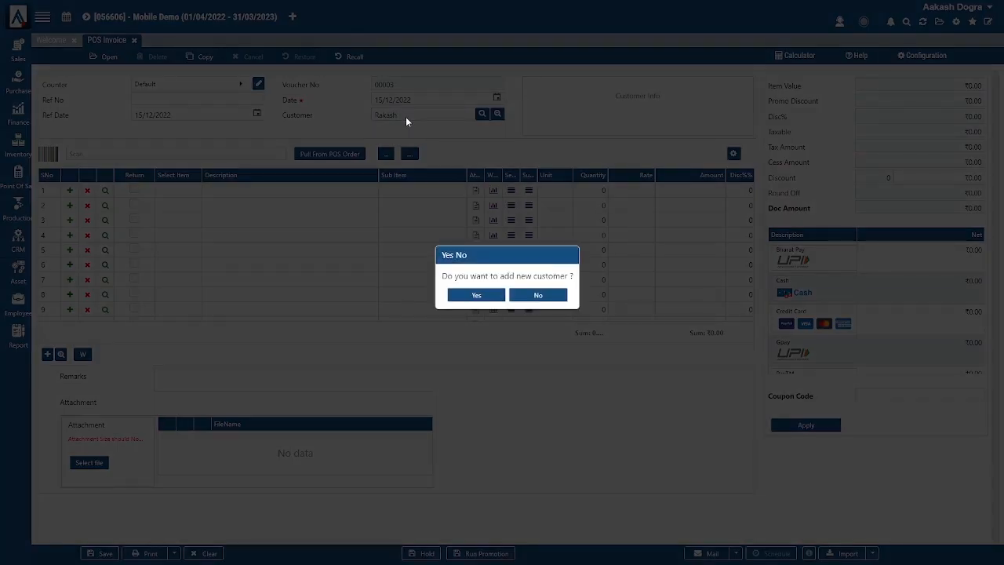
- Agree to add the new POS customer and enter the customer's phone number in the record
click(475, 294)
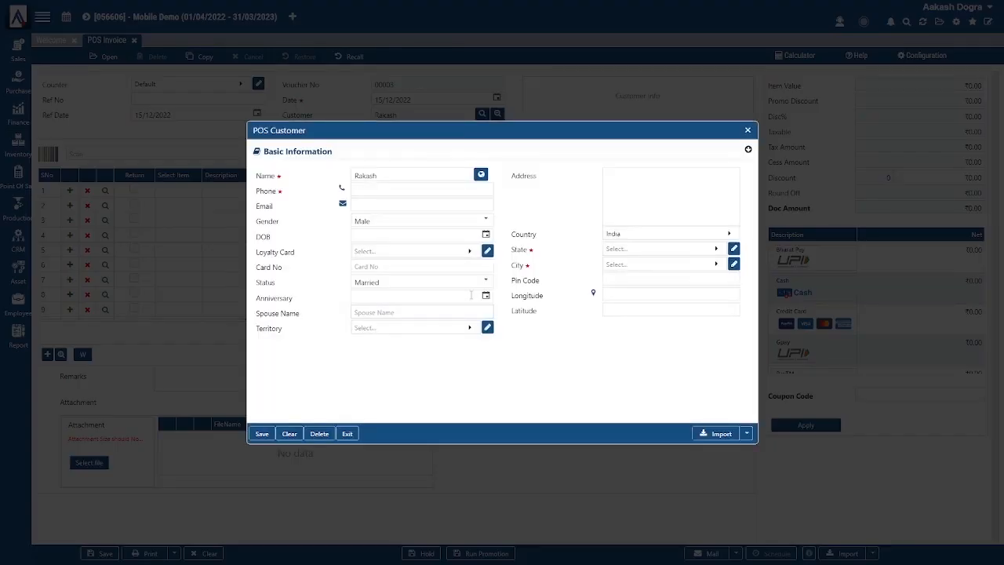
click(372, 190)
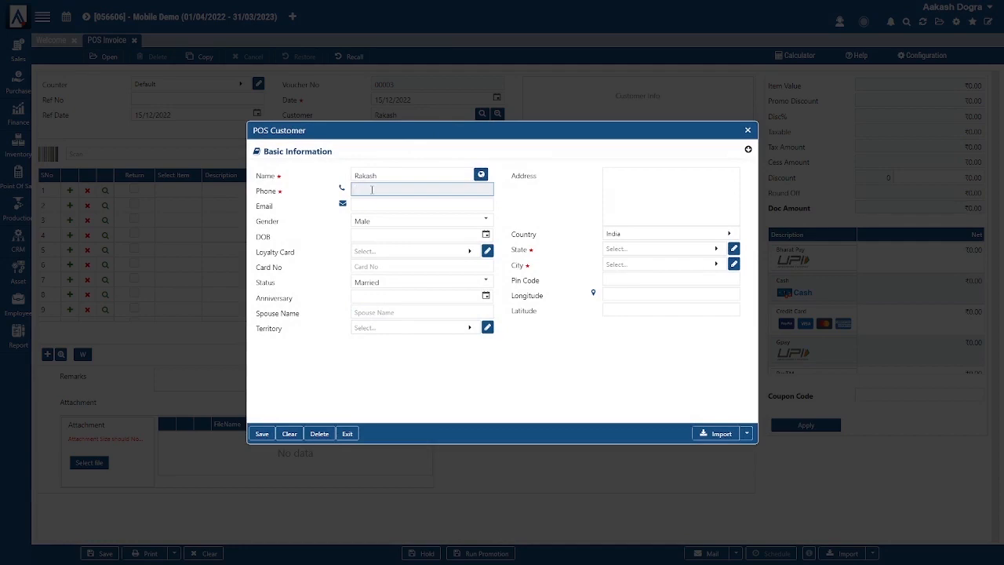
text(9876543210)
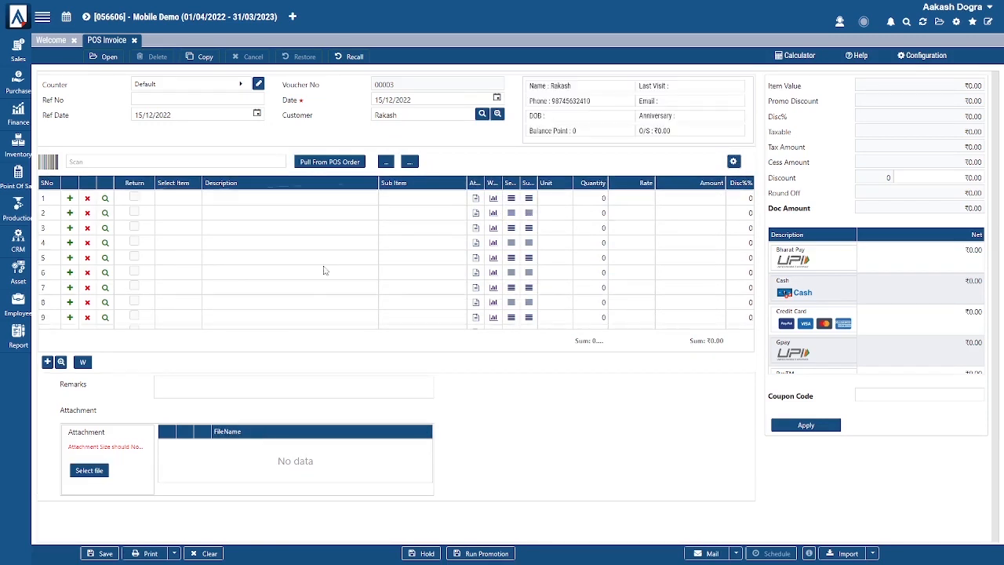
- Replace the invoice's customer with an existing customer by name and review the last visit details
click(375, 116)
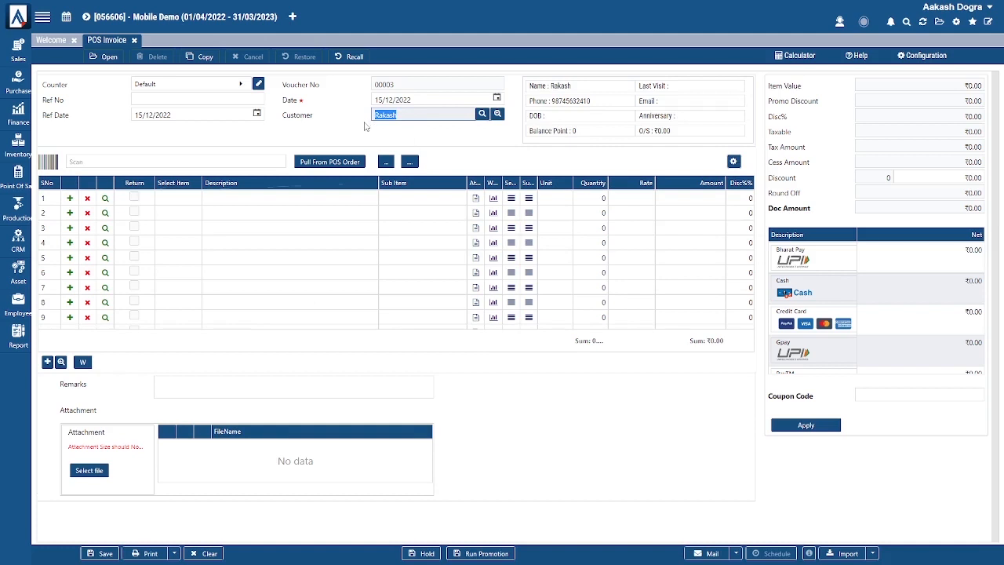
text(Akash)
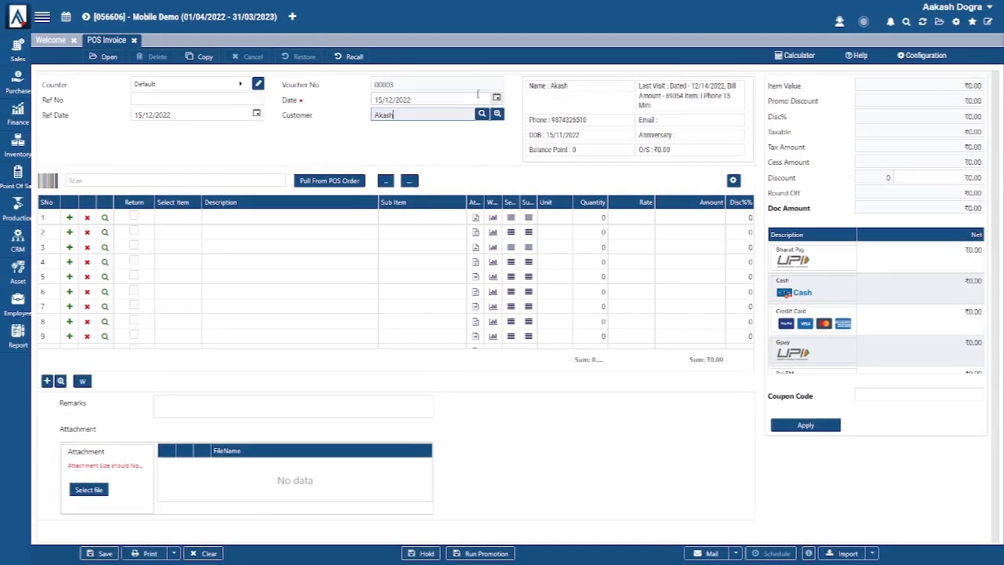
drag(640, 86, 727, 110)
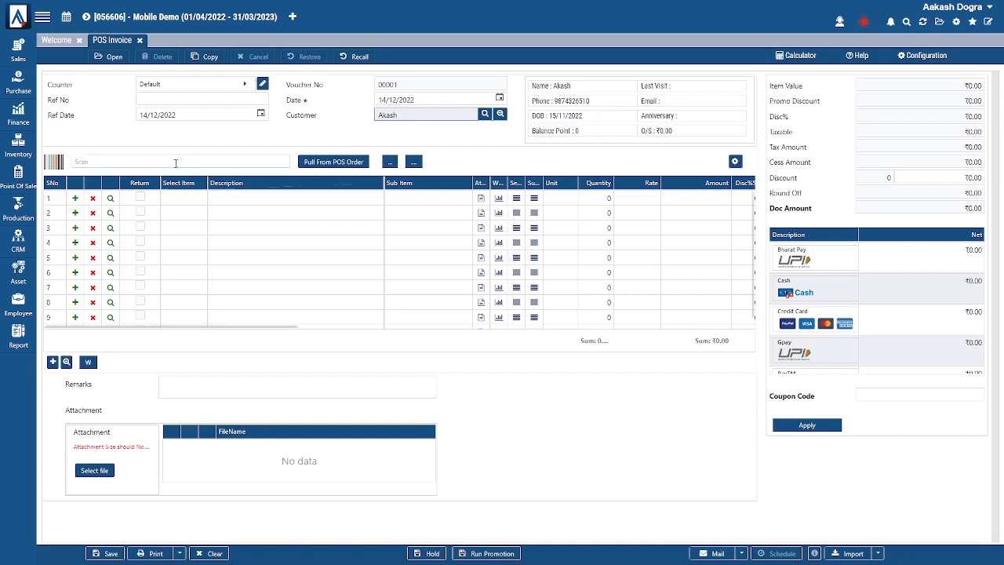
- Add the I Phone 13 Mini to the invoice by barcode 25878963 and give it a 5% discount
click(176, 162)
text(0000010)
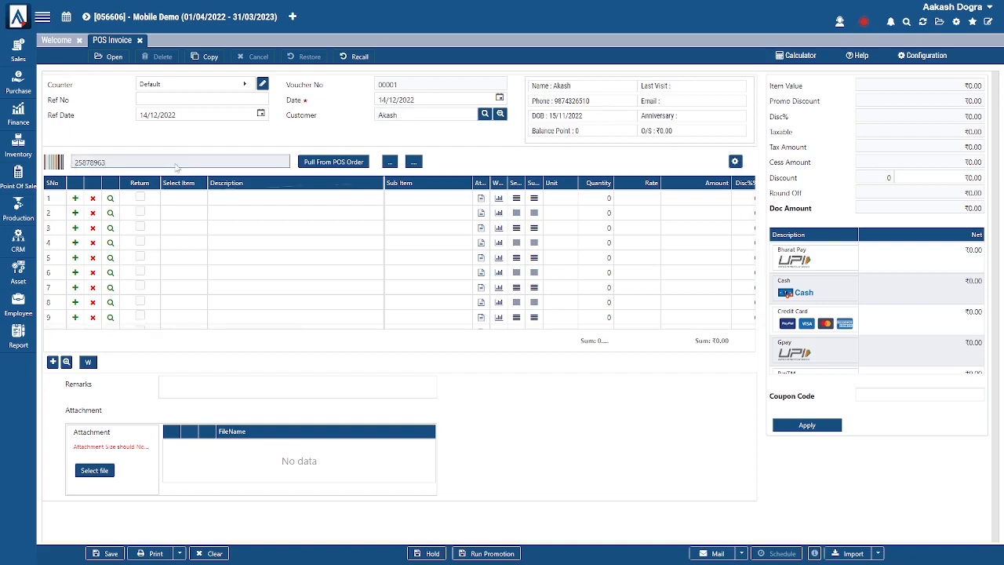
key(Return)
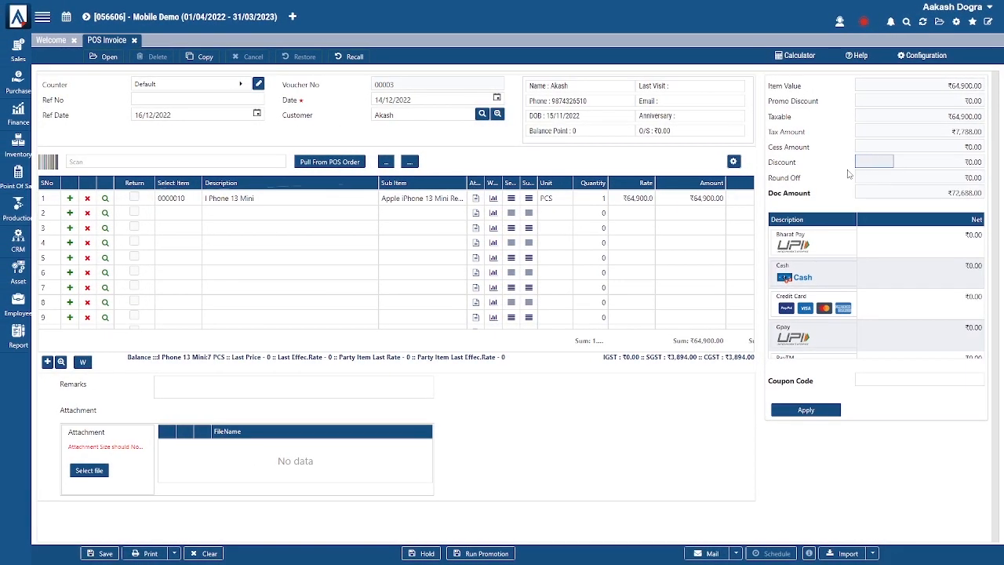
text(5)
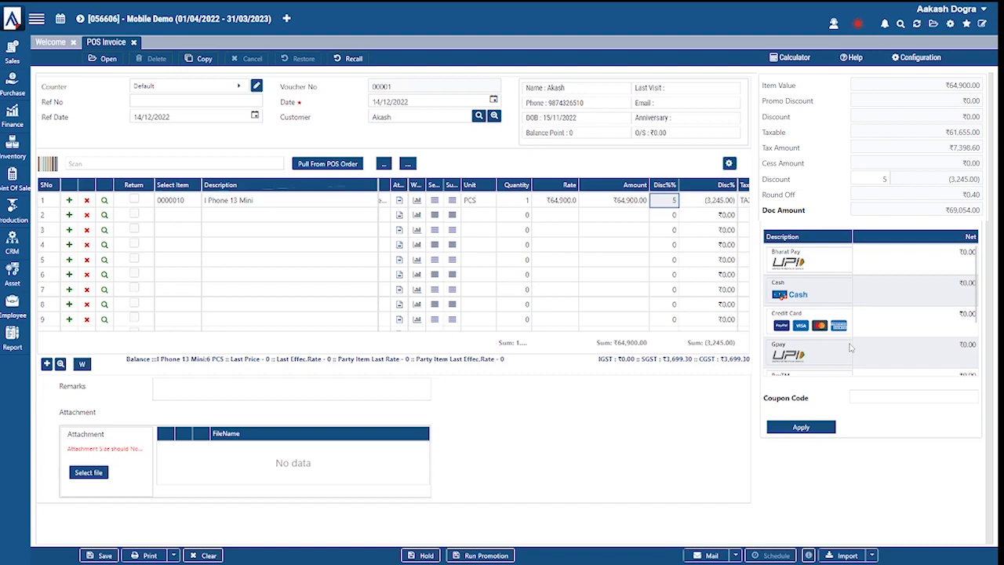
- Review the available tender types and settle the invoice's full amount in cash
scroll(836, 300, down, 3)
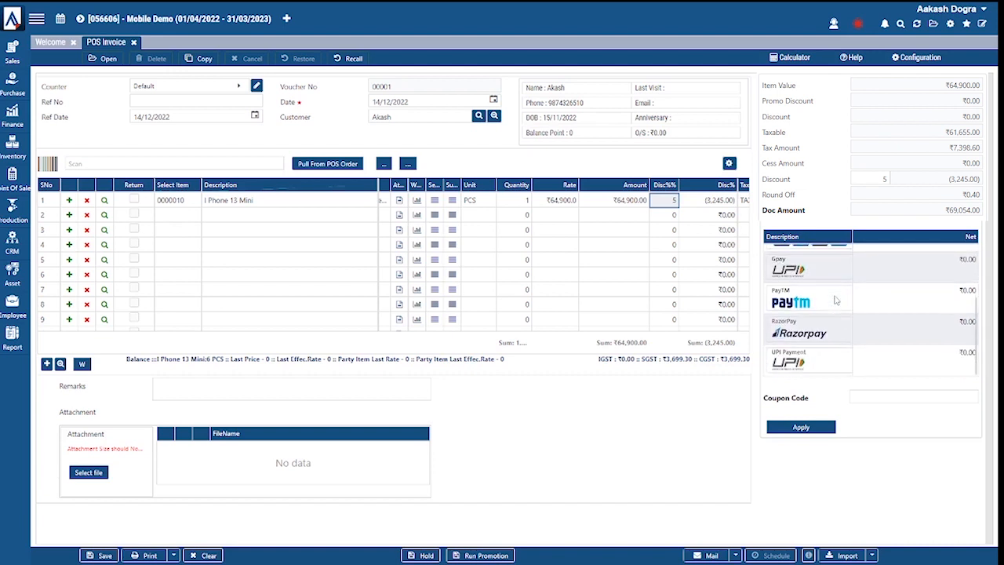
scroll(836, 301, up, 3)
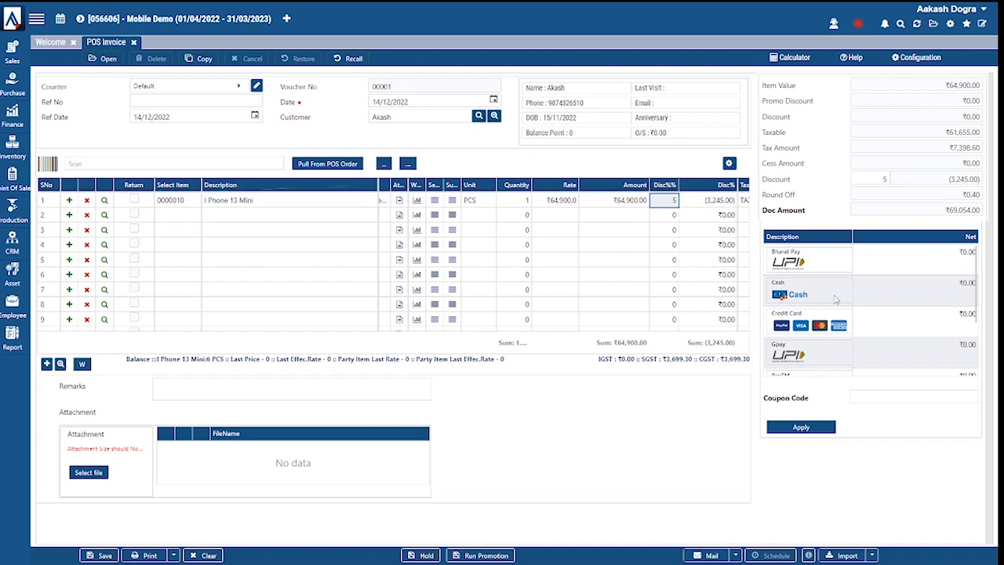
click(785, 225)
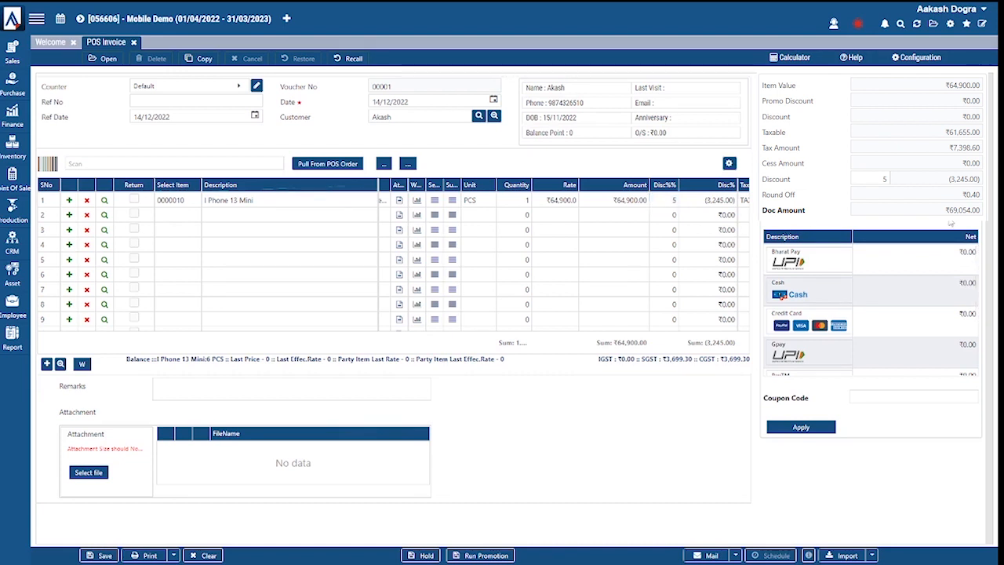
click(823, 292)
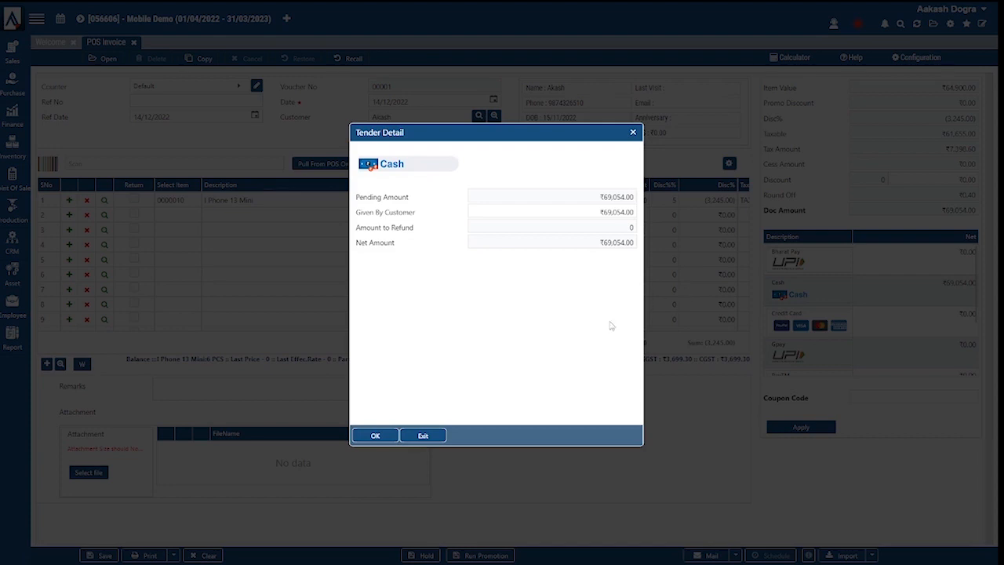
click(379, 436)
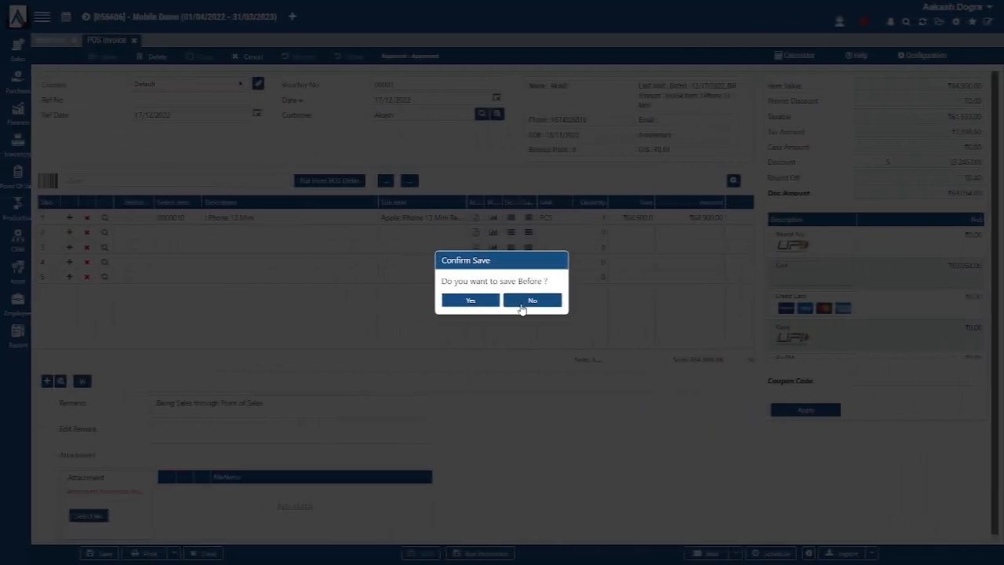
- Decline saving again before printing and choose the ***AB_POS_A5_Landsape print format
click(520, 303)
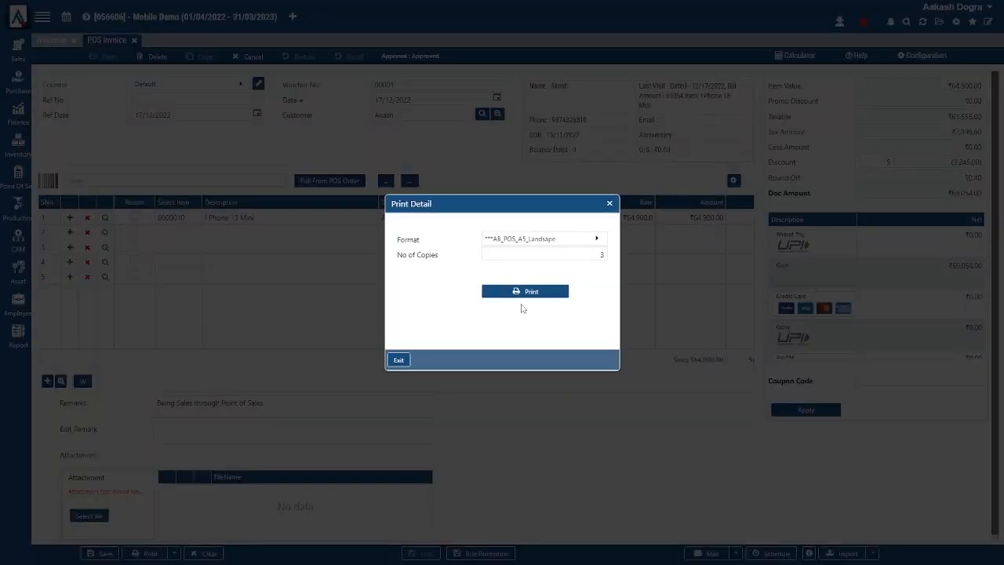
click(590, 243)
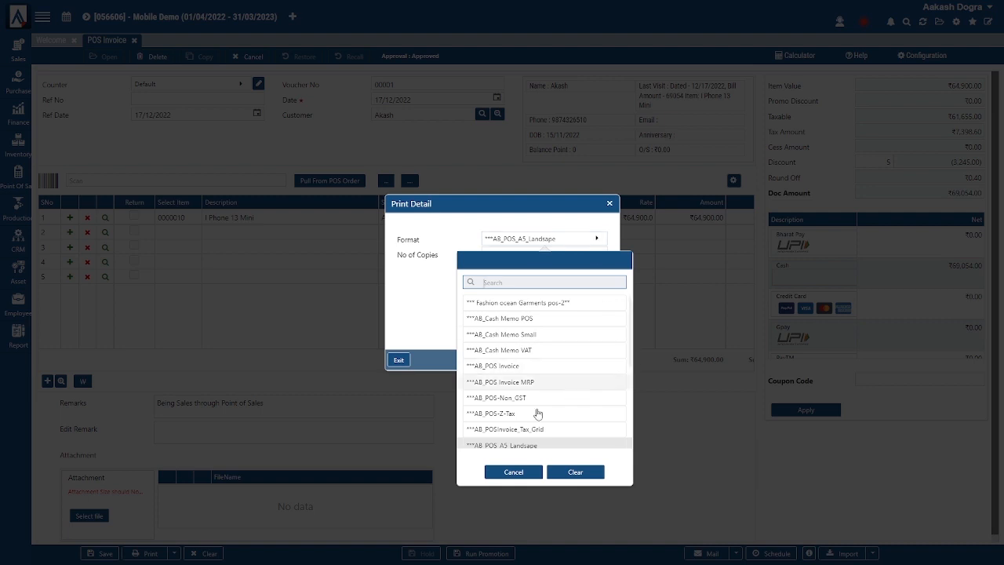
click(513, 444)
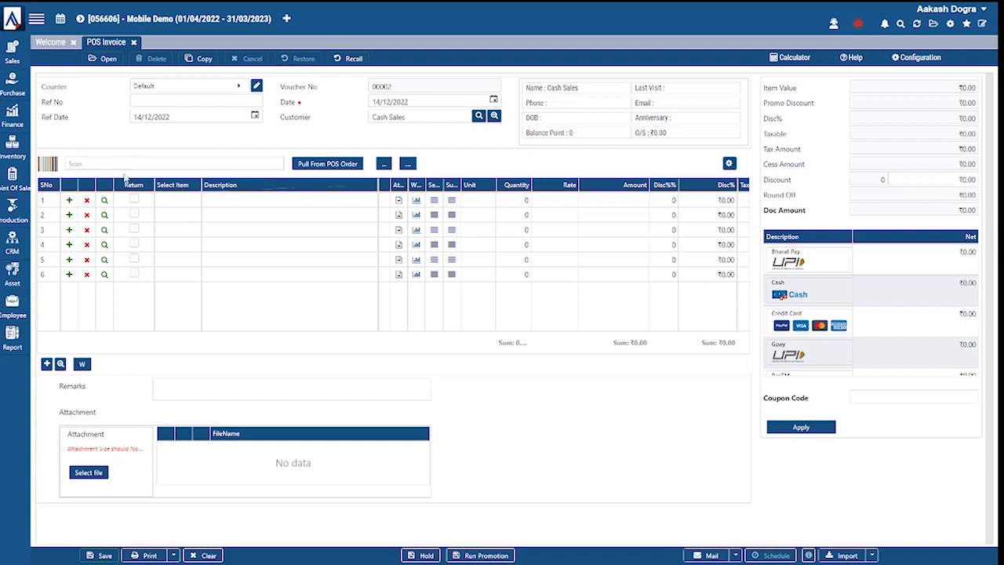
- Add the I Phone 13 Mini, item 0000010, to the new invoice through the barcode scan entry
click(181, 162)
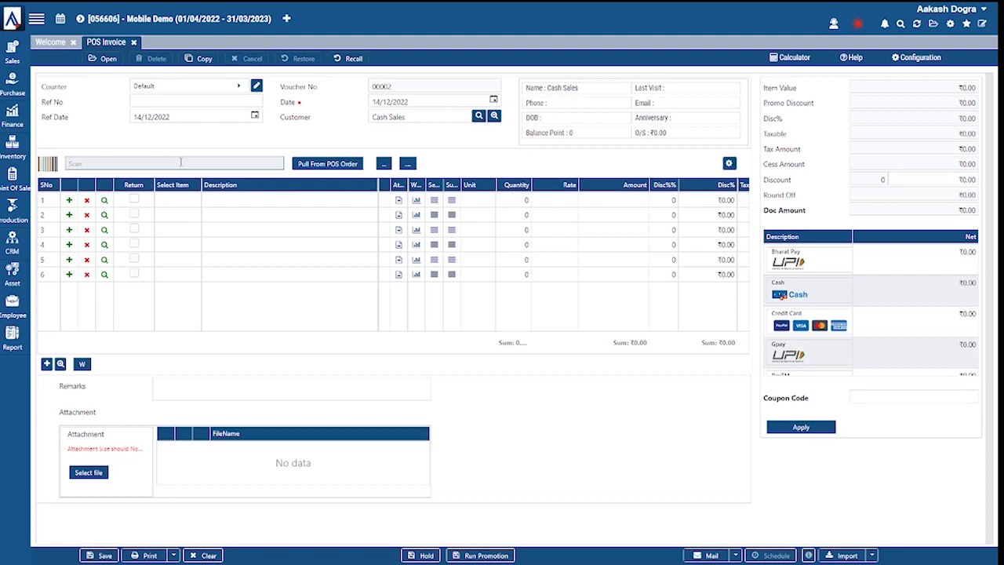
text(0000010)
key(Return)
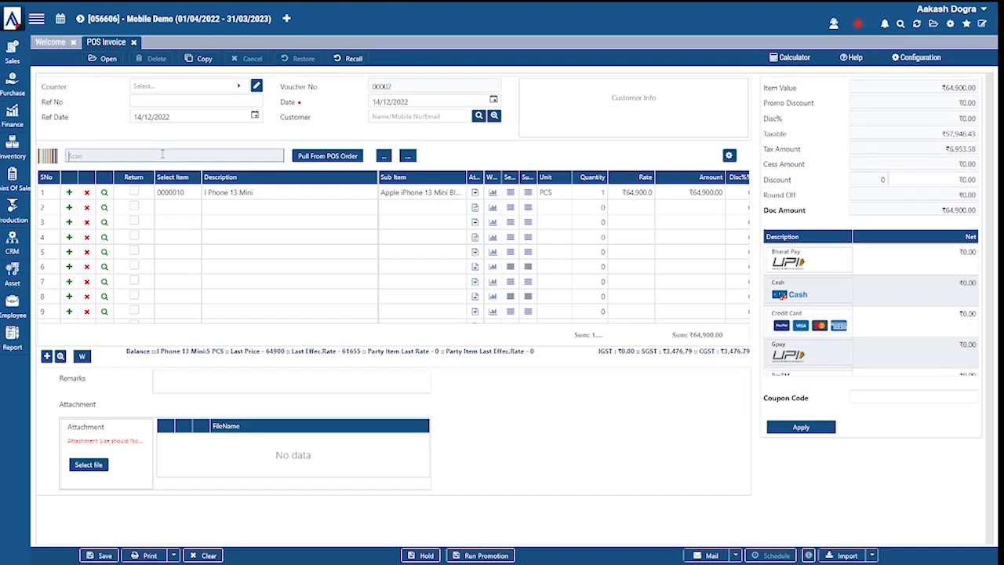
click(528, 193)
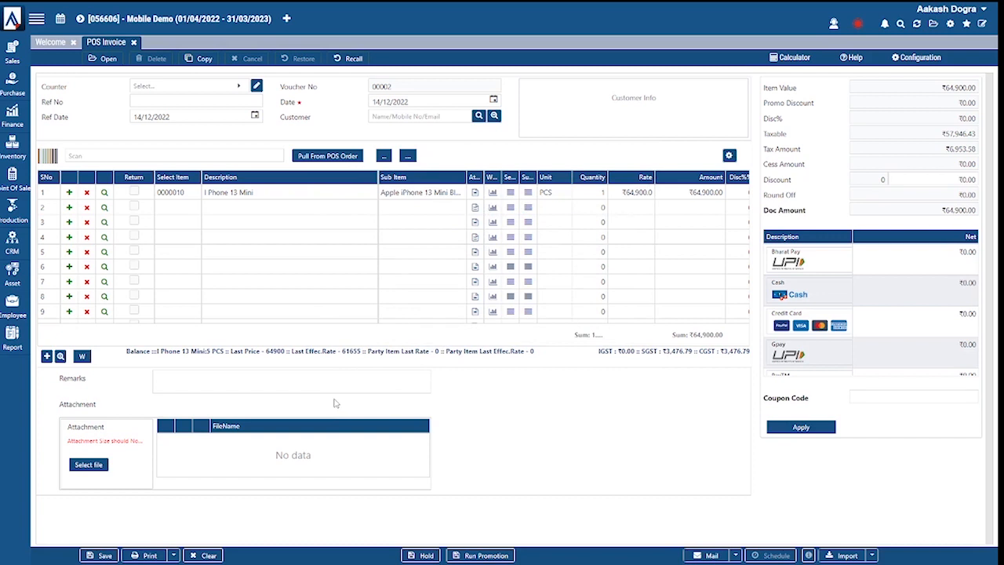
- Add Apple Charger with USB Cable as the second item, accept its attributes and set its quantity to 1
click(187, 211)
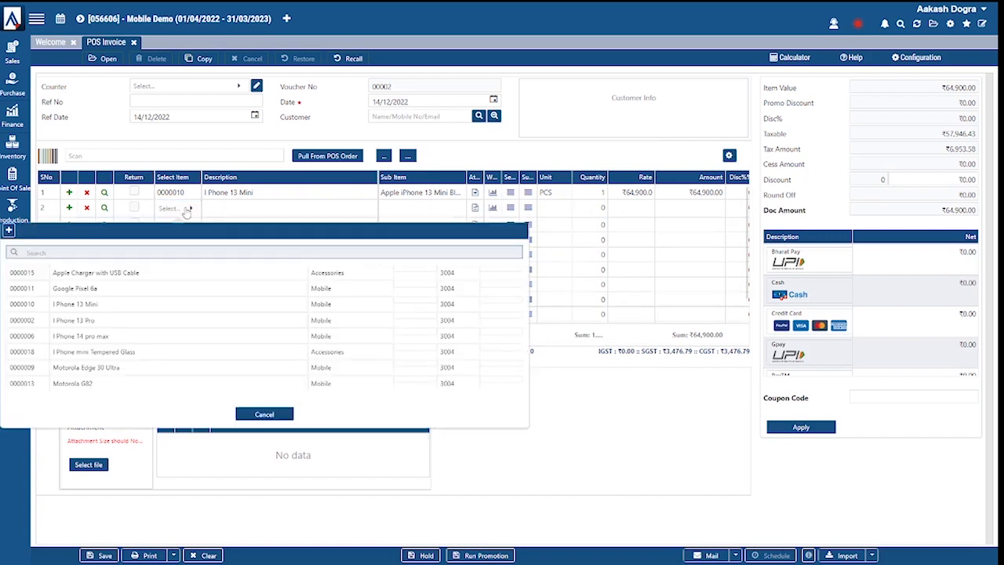
click(152, 275)
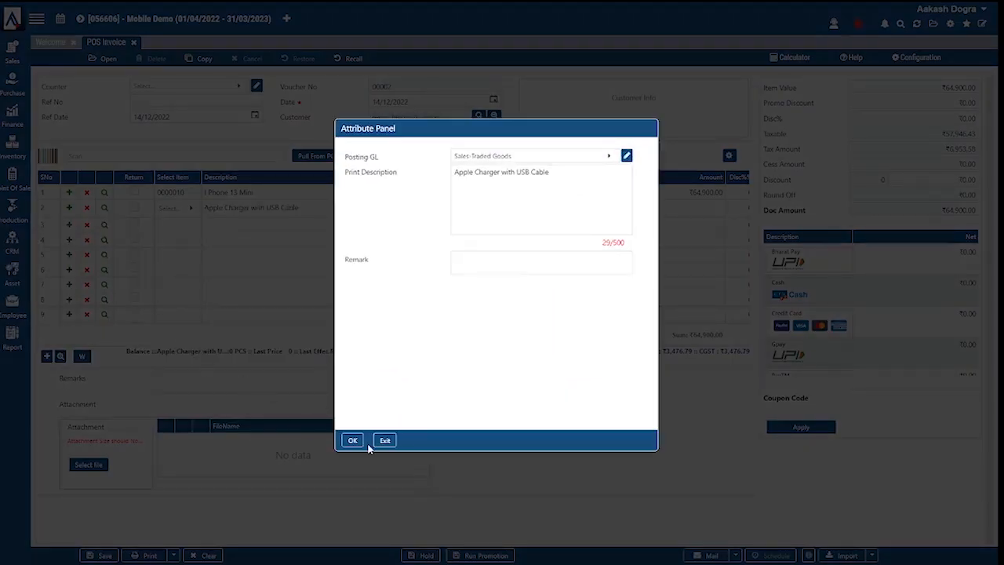
click(352, 441)
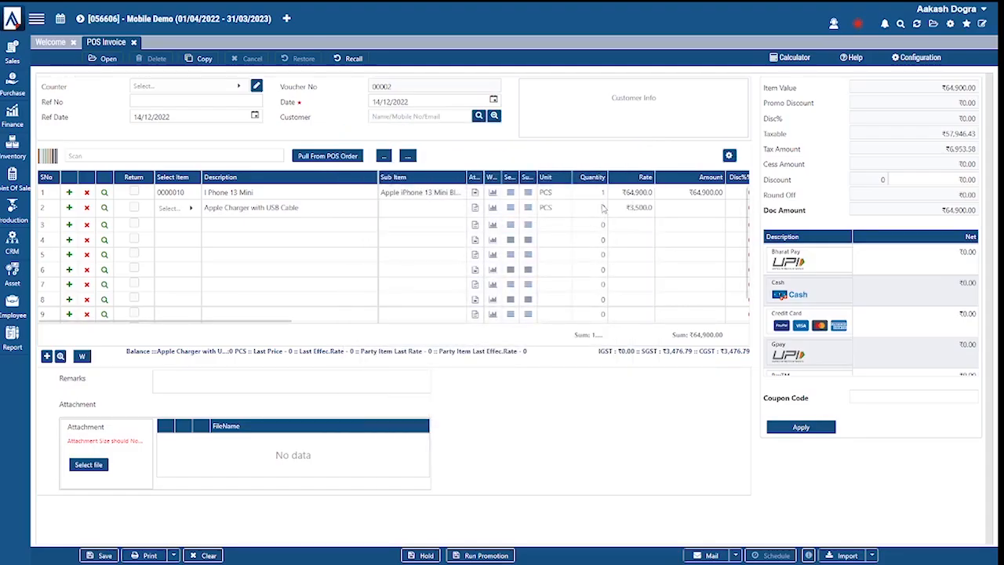
click(600, 209)
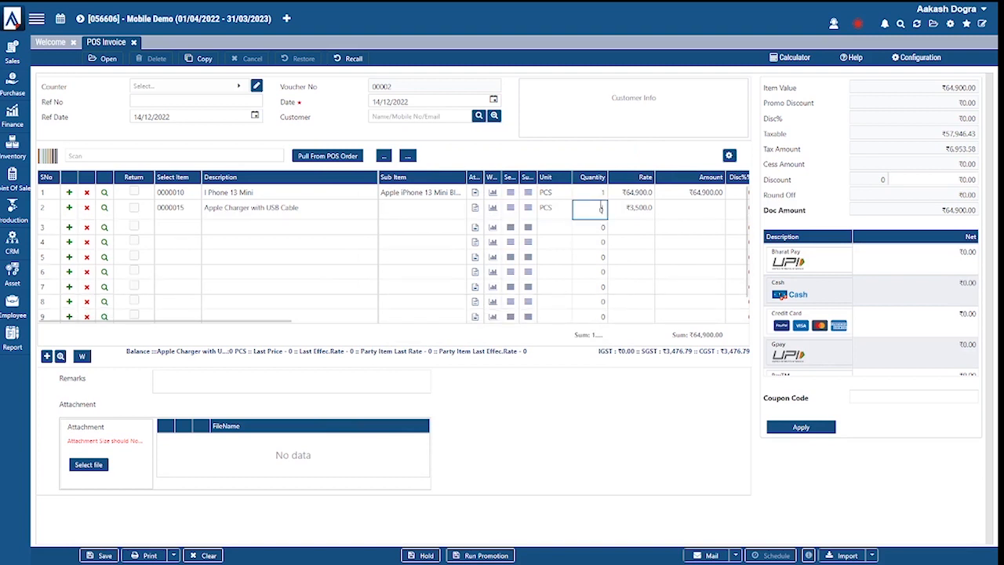
text(1)
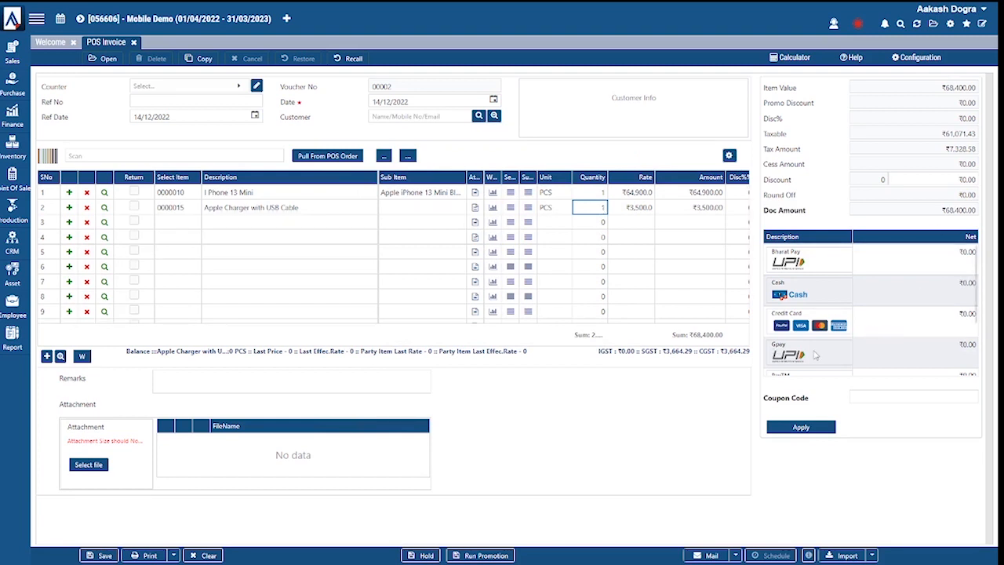
- Assign the invoice's full amount to Paytm and generate the payment QR code and payment link
scroll(815, 355, down, 2)
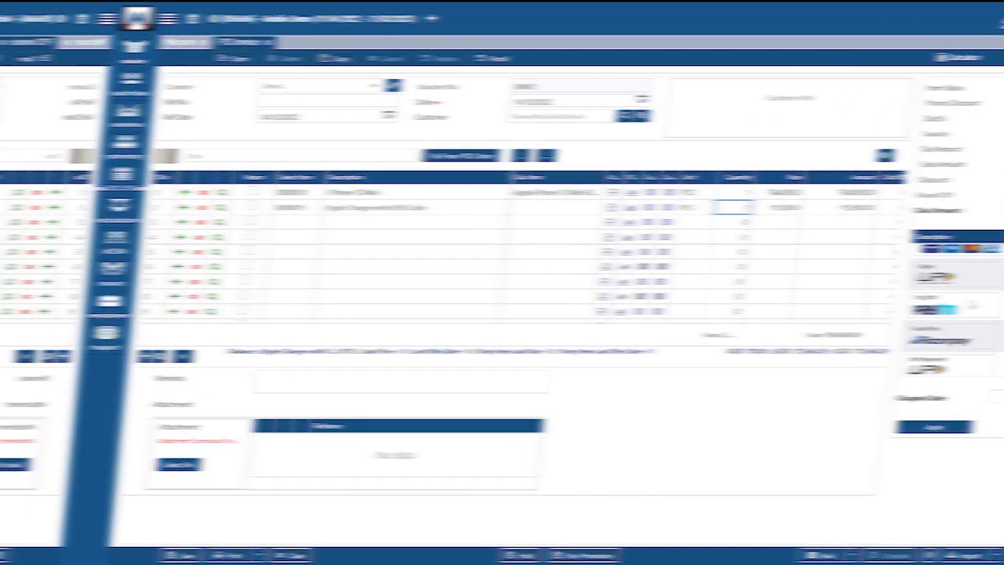
click(764, 308)
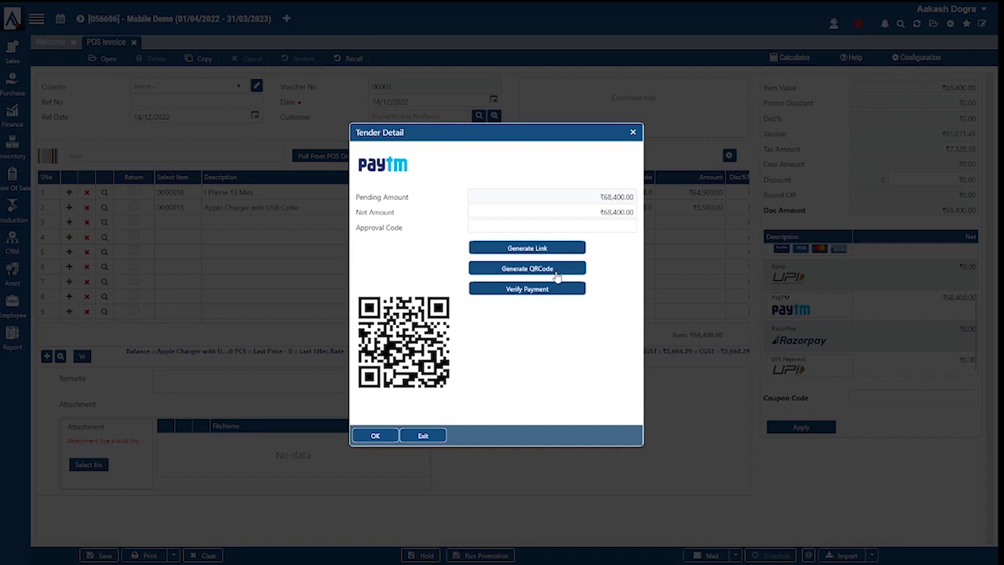
click(556, 270)
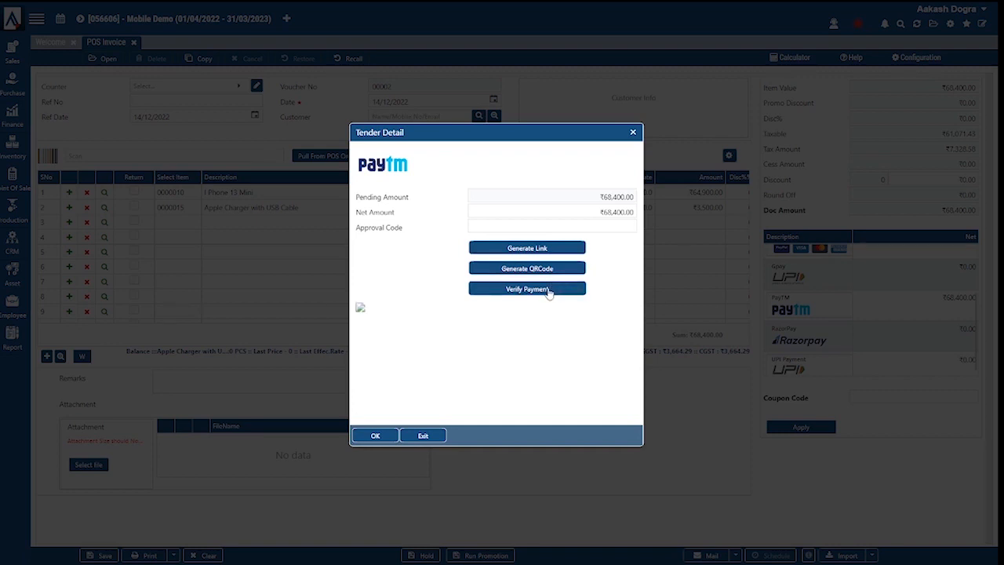
click(521, 251)
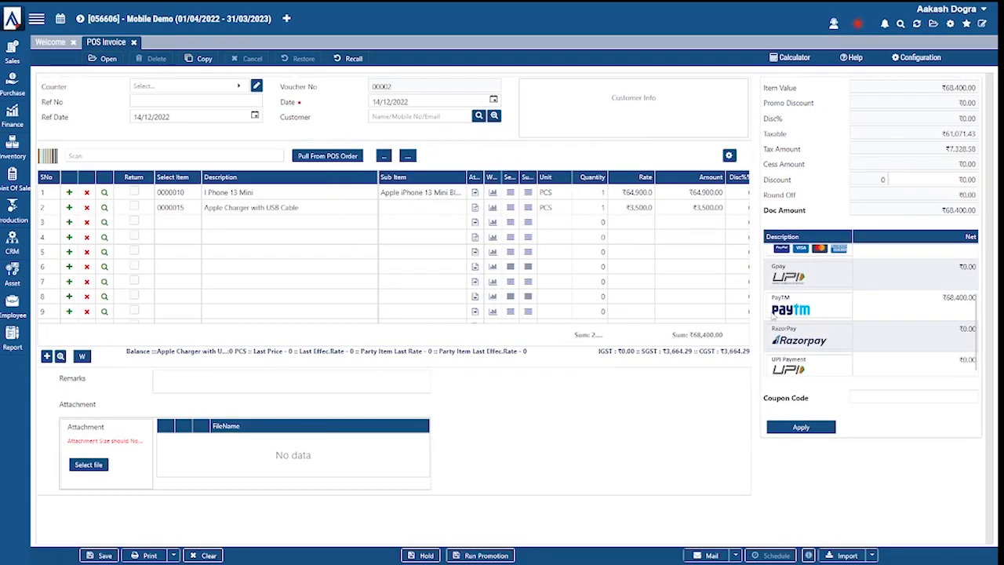
- Assign a net amount of 68,400 to the Gpay tender and save the POS invoice
scroll(775, 317, down, 1)
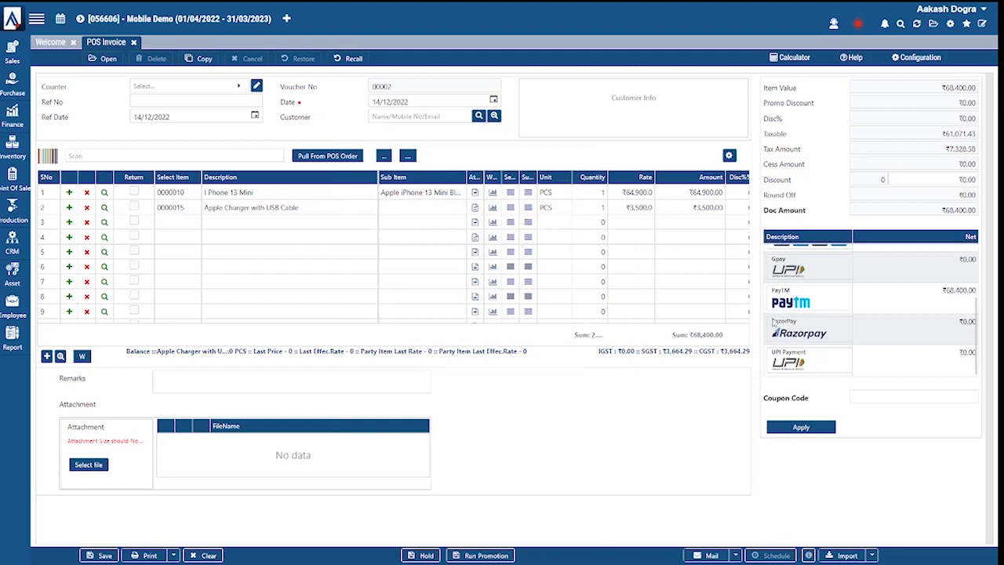
click(795, 269)
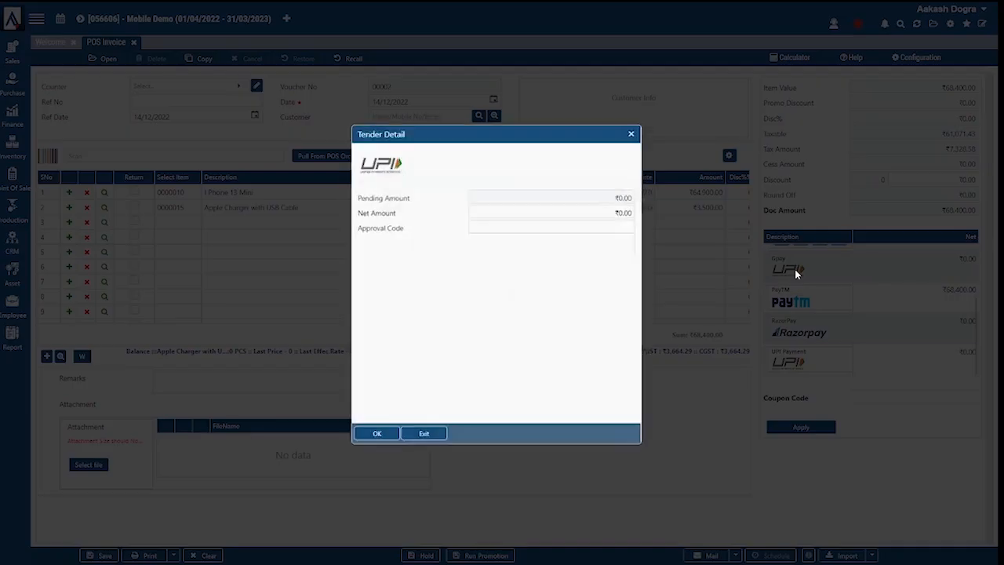
click(610, 211)
text(68,)
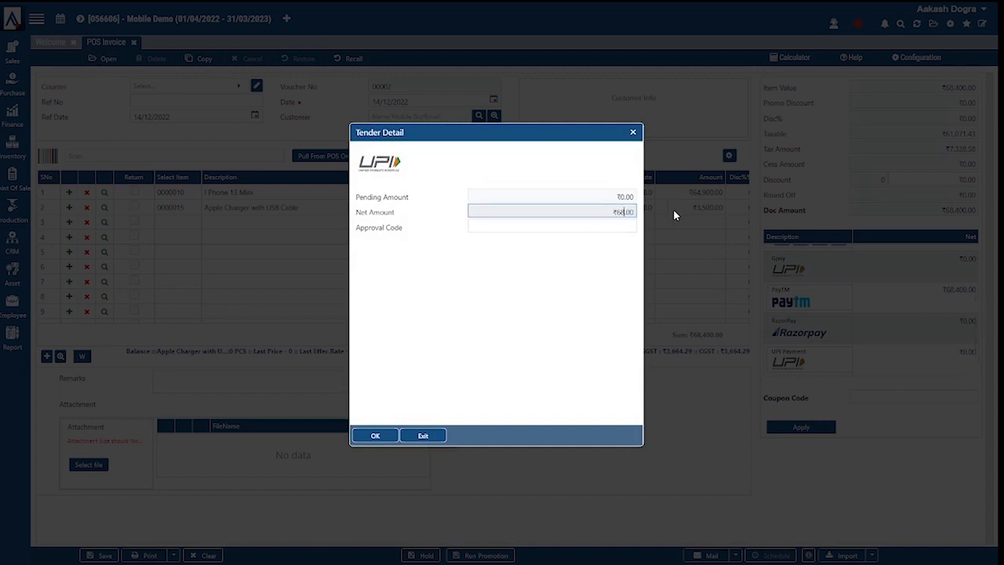
text(400)
click(376, 436)
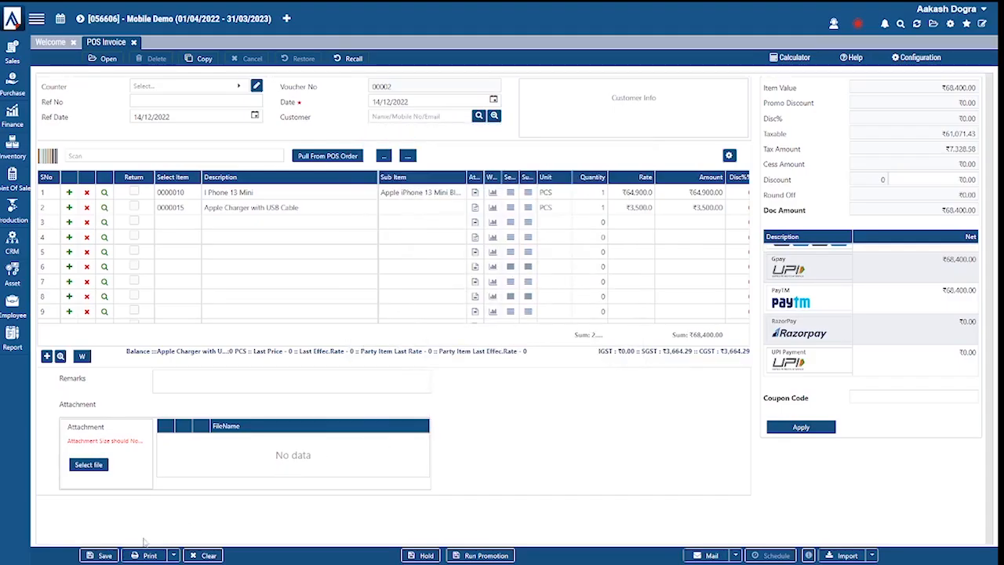
click(96, 555)
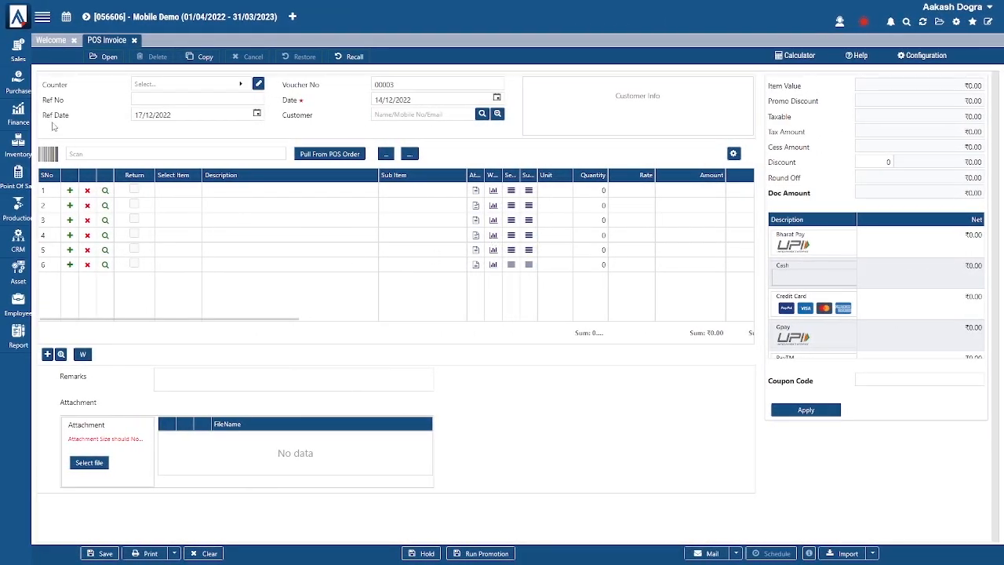
- Start a purchase bill, create and select vendor ALIGN INFO SOLUTIONS PRIVATE LIMITED from its fetched GST details, and set supplier invoice number 1234
click(19, 82)
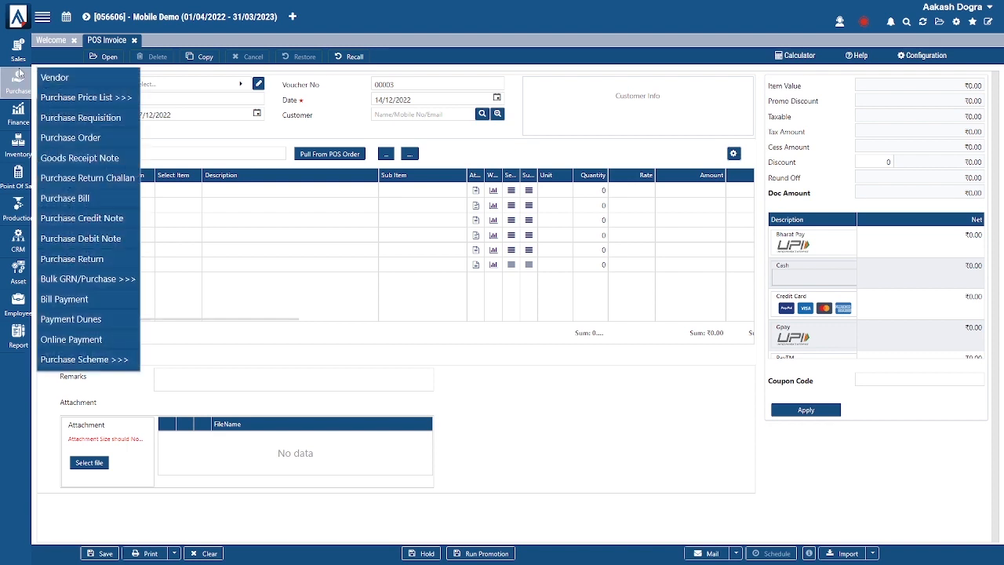
click(75, 200)
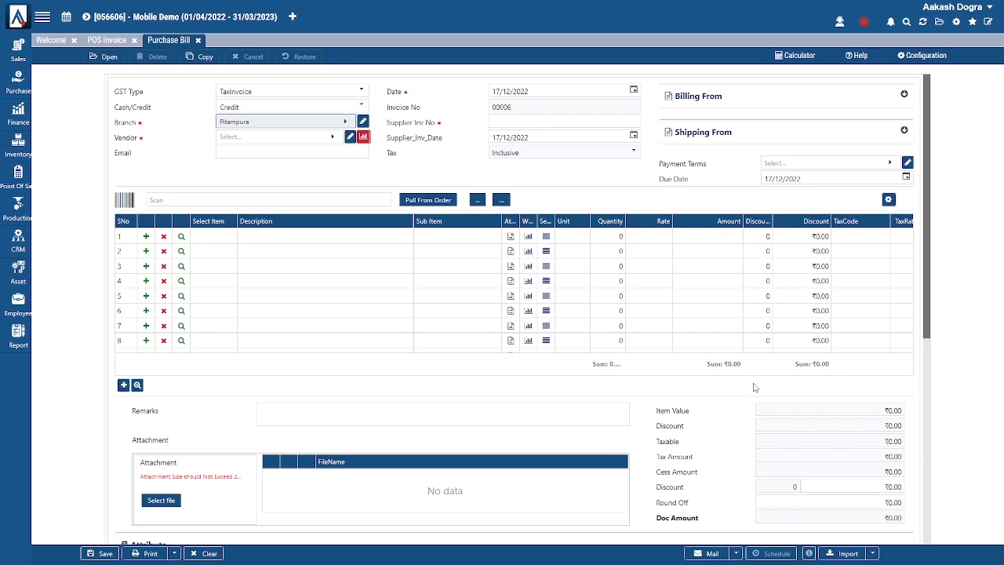
click(306, 137)
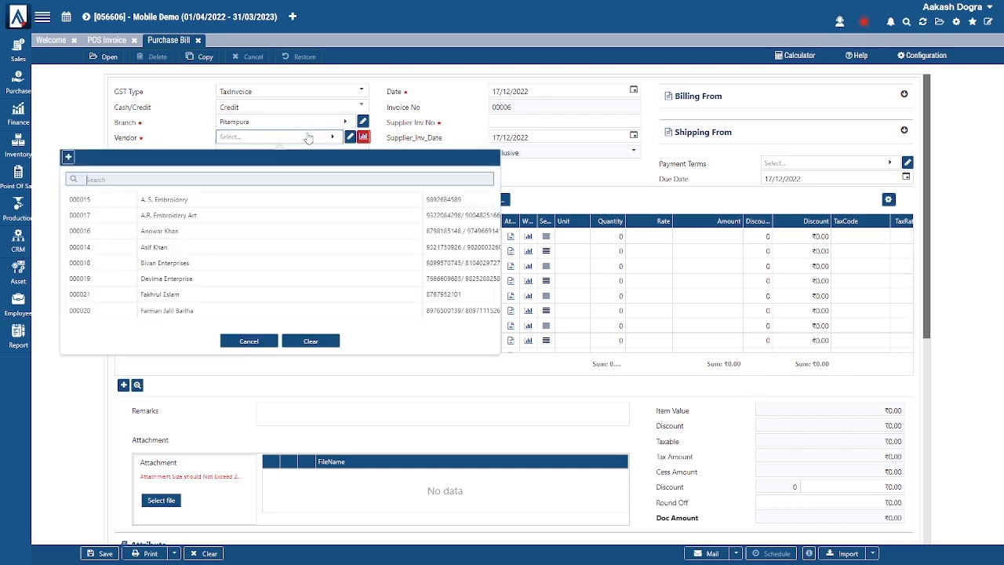
click(68, 158)
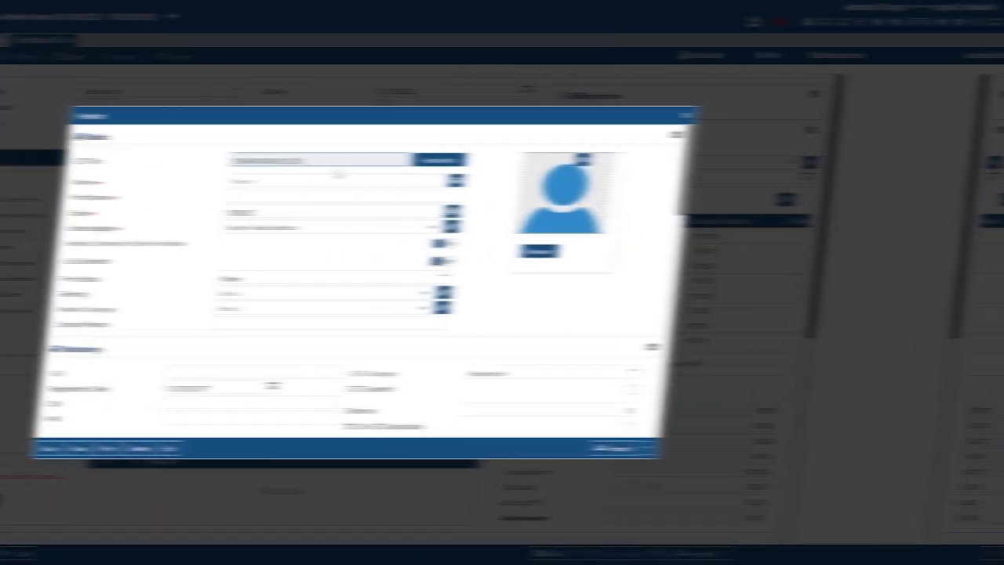
click(538, 162)
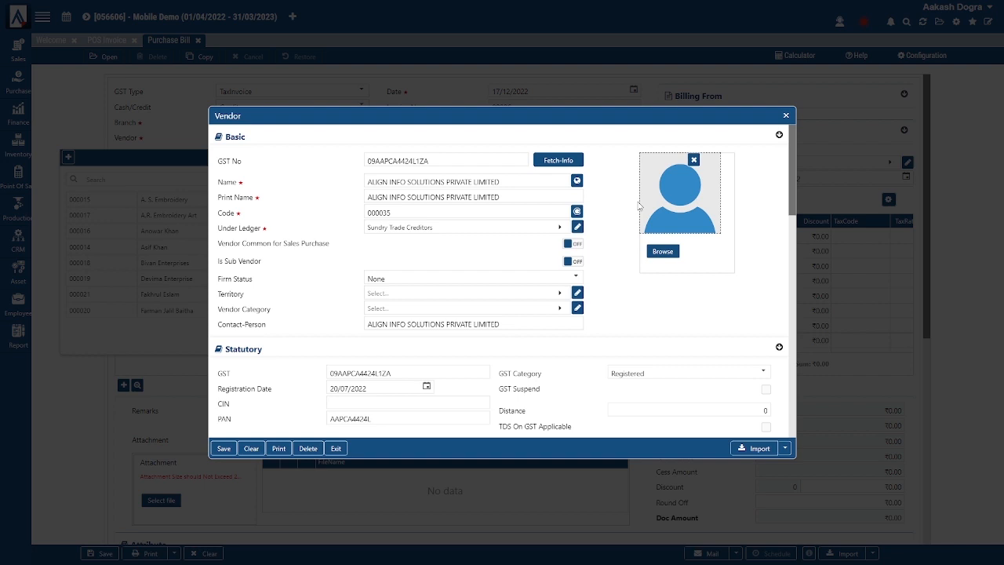
click(224, 448)
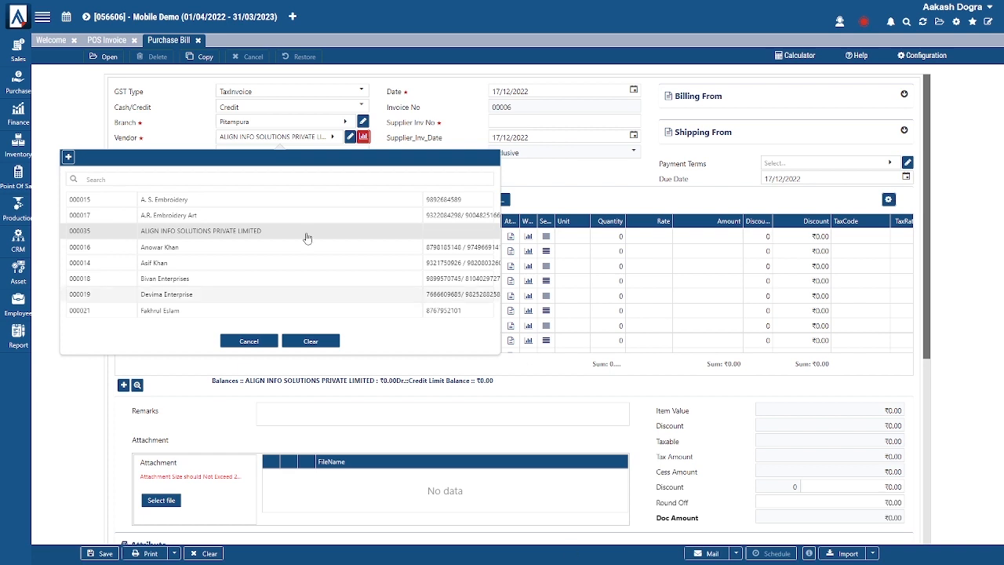
click(199, 136)
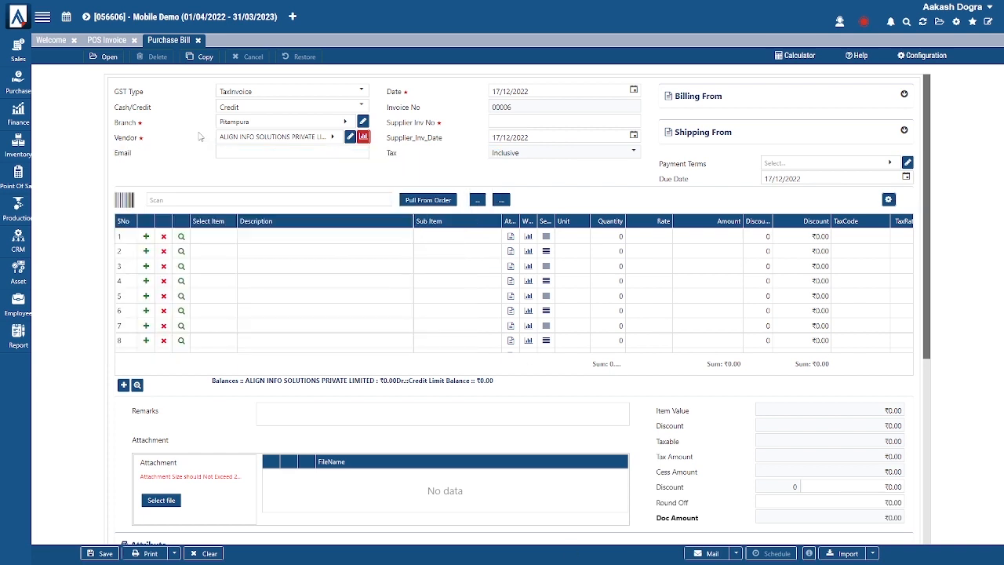
click(528, 120)
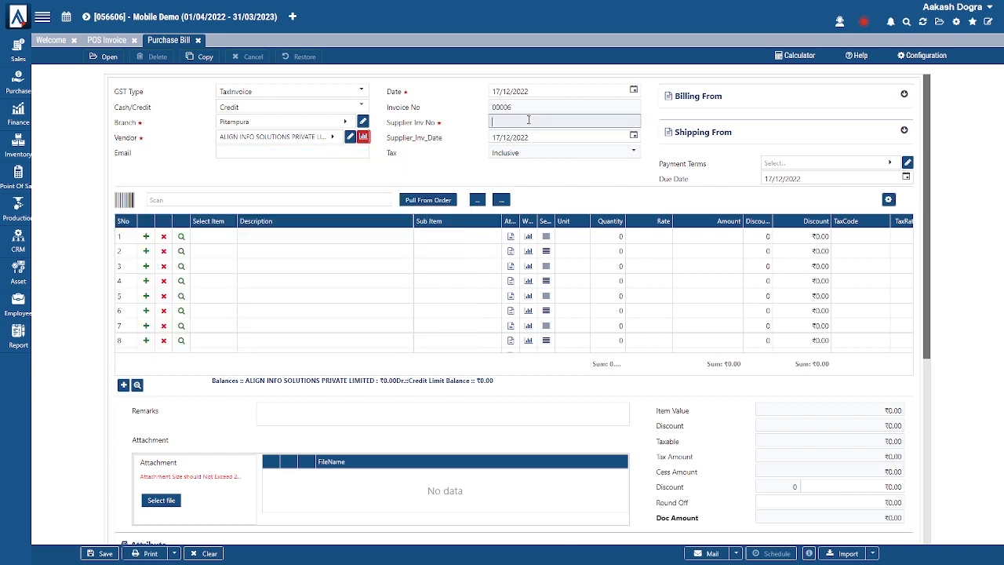
text(1234)
- Add I Phone 13 Mini with sub item Apple iPhone 13 Mini Red Colour to the first line and accept its IMEI serial entries
click(210, 237)
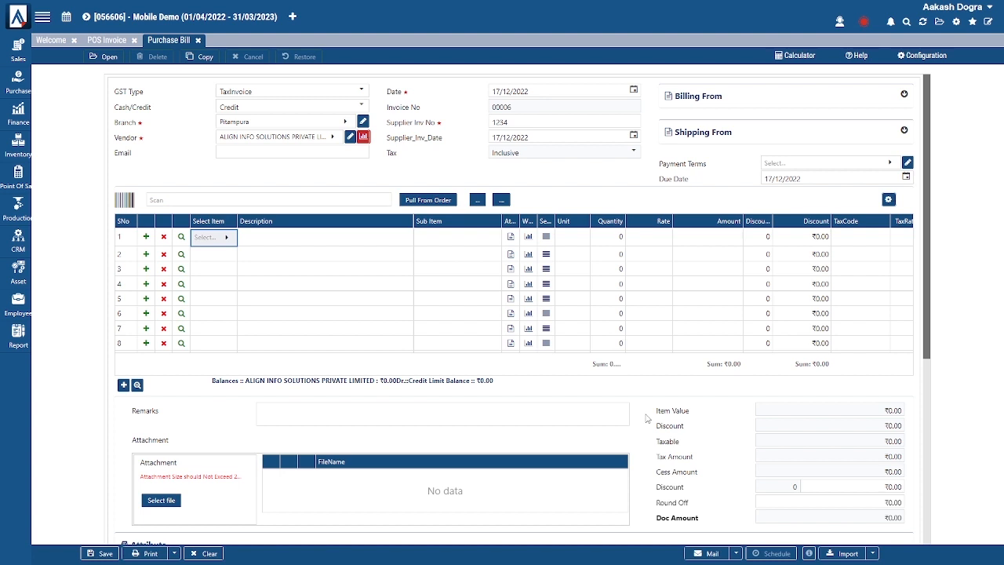
click(224, 237)
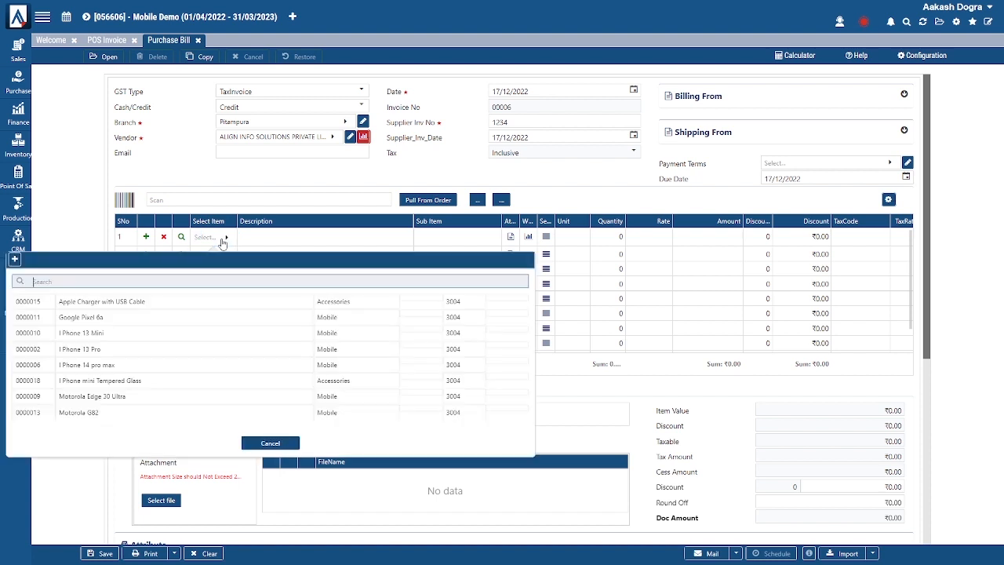
click(138, 334)
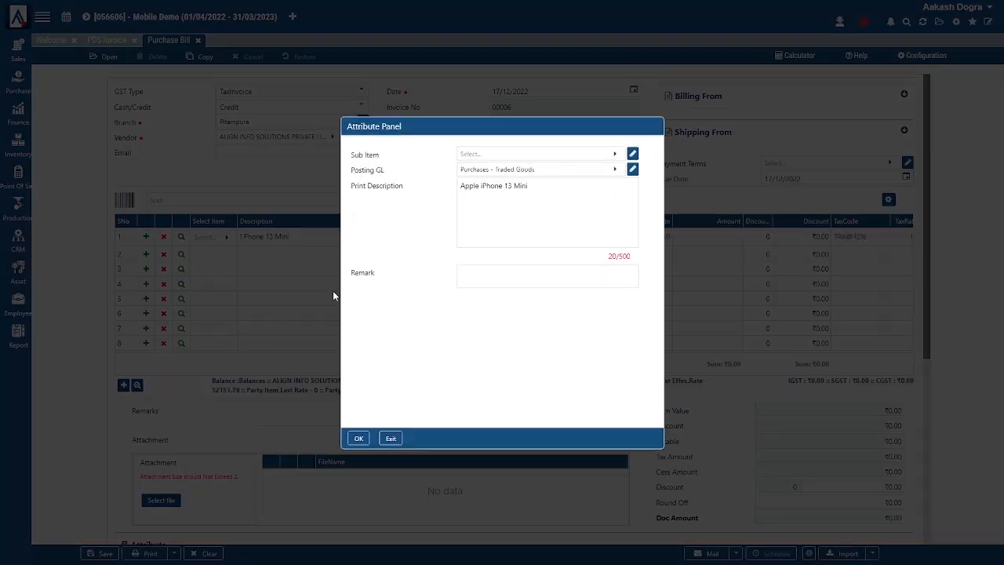
click(487, 155)
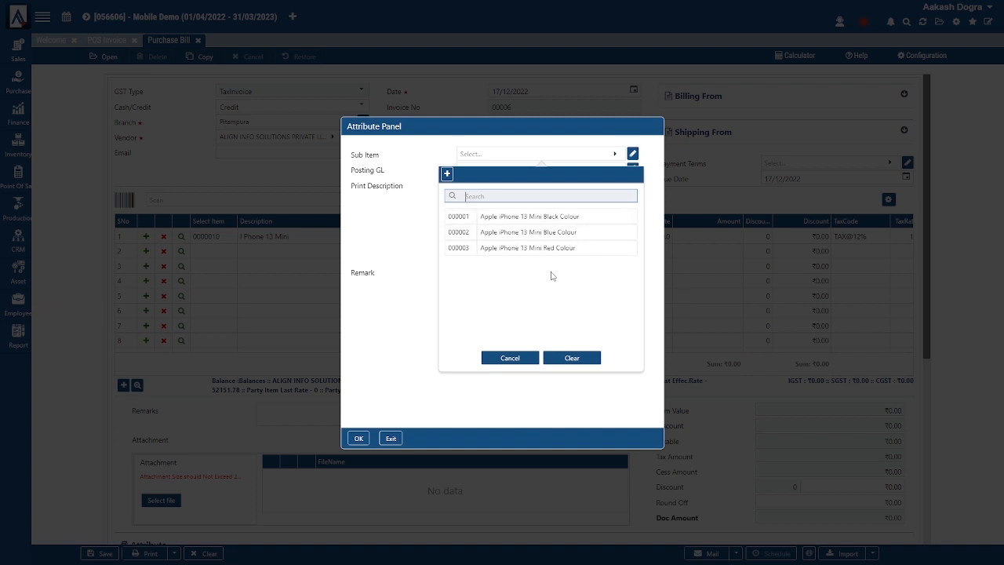
click(581, 248)
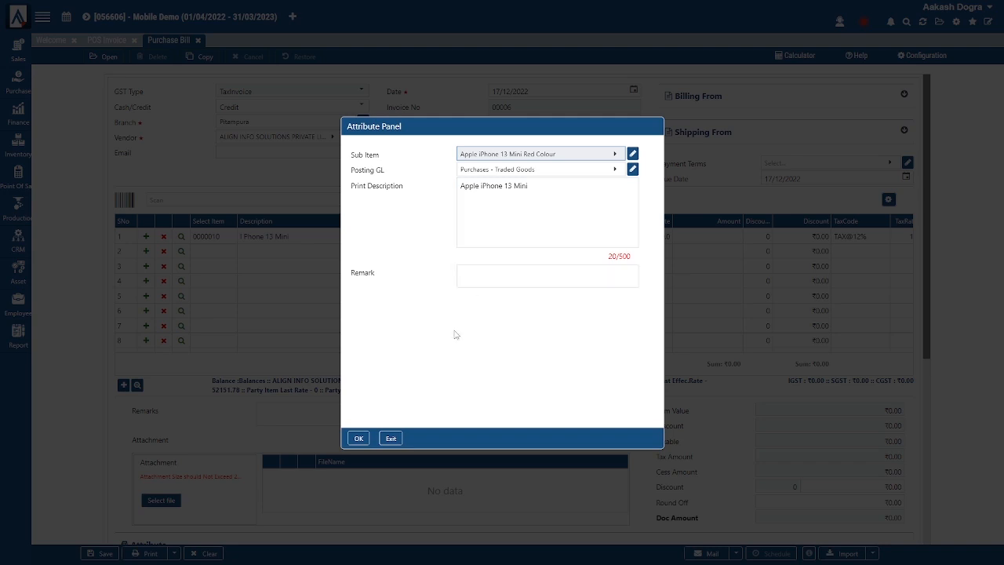
click(359, 439)
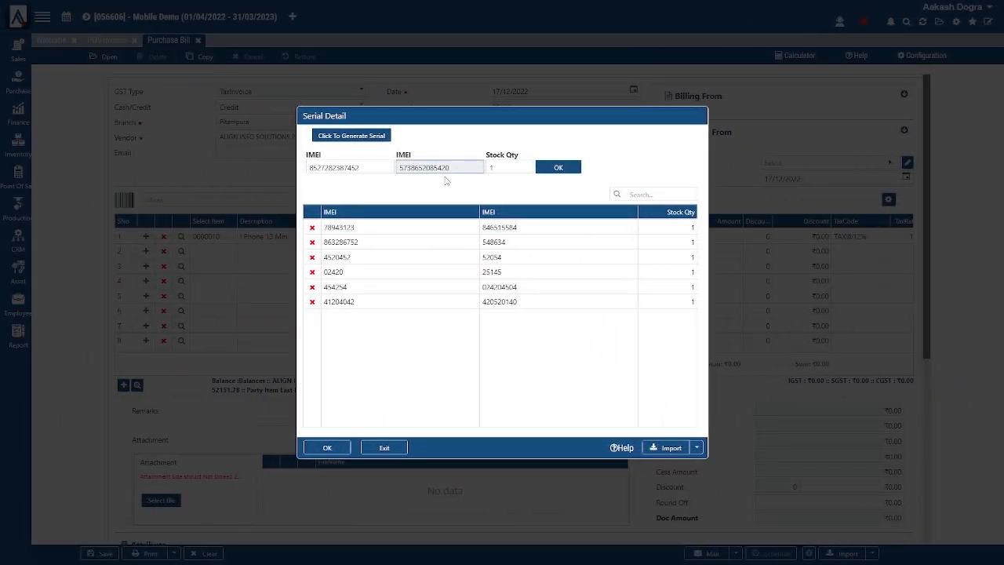
key(Return)
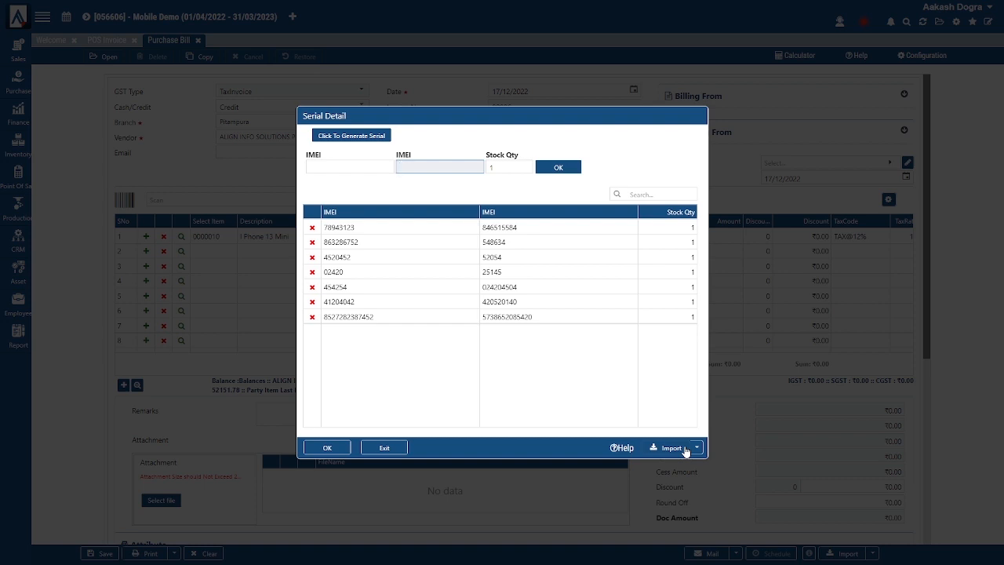
click(327, 447)
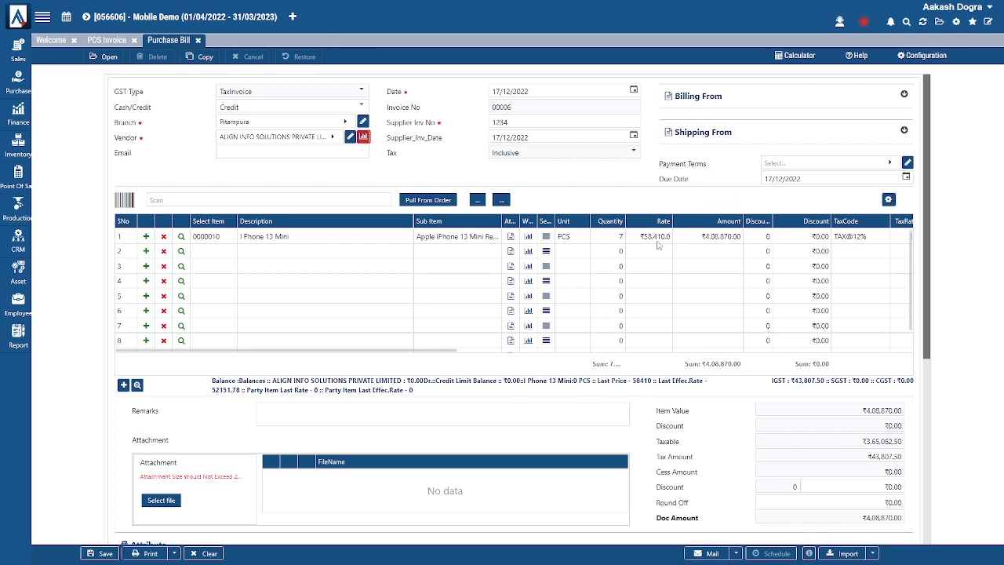
- Apply a bill-level discount of 5,000 in the totals section and save the purchase bill
scroll(620, 294, down, 1)
scroll(927, 384, down, 1)
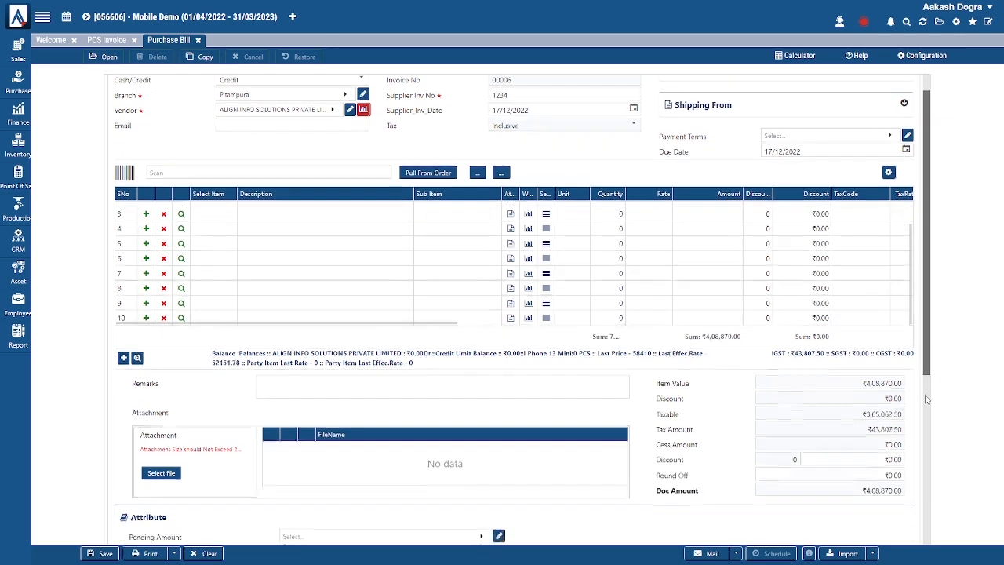
scroll(925, 399, down, 3)
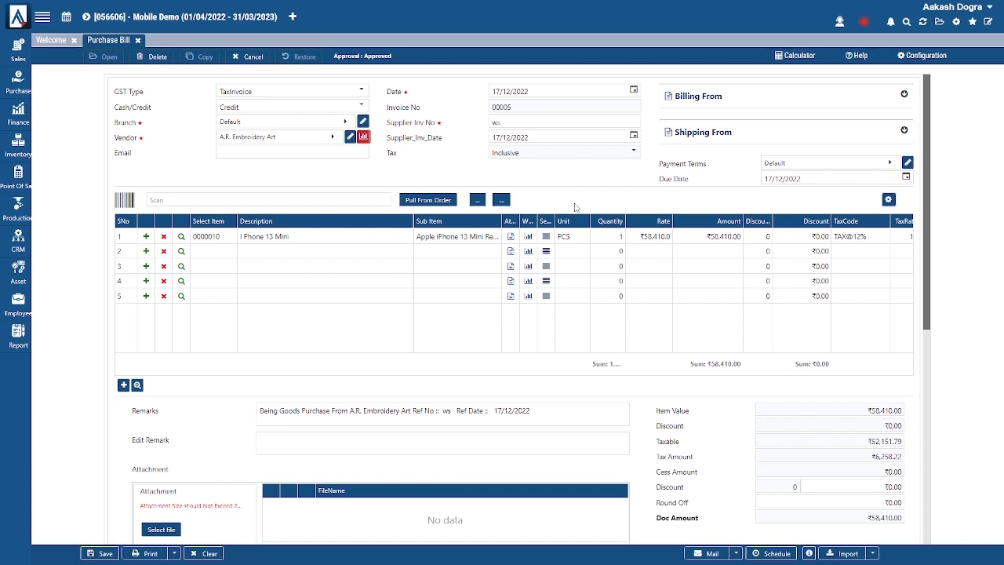
click(529, 239)
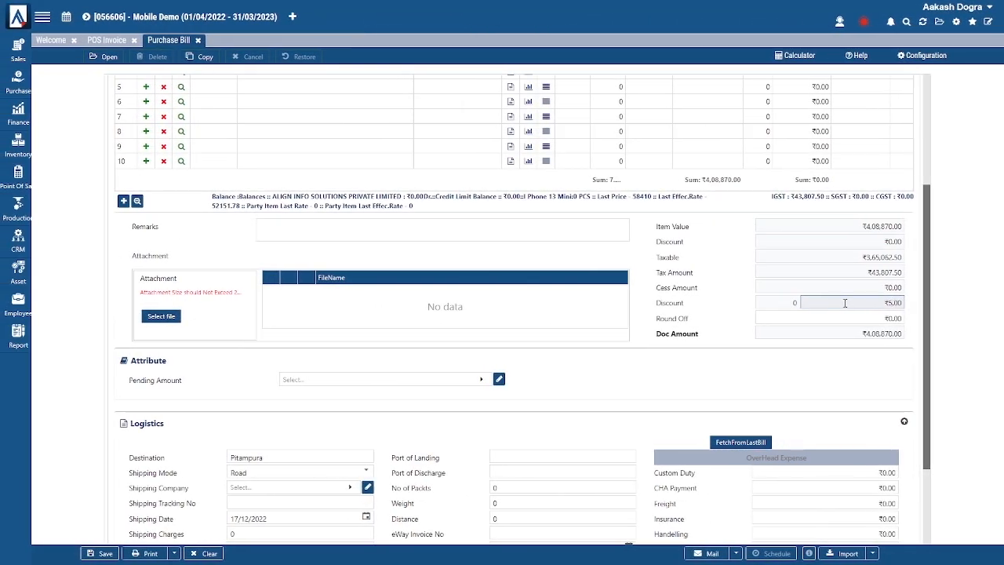
text(000)
key(Return)
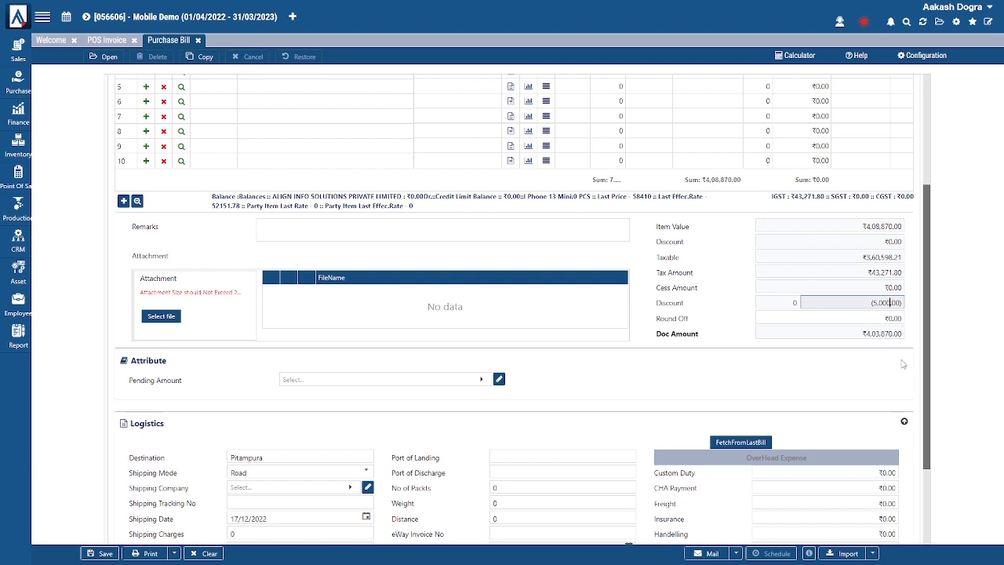
click(106, 553)
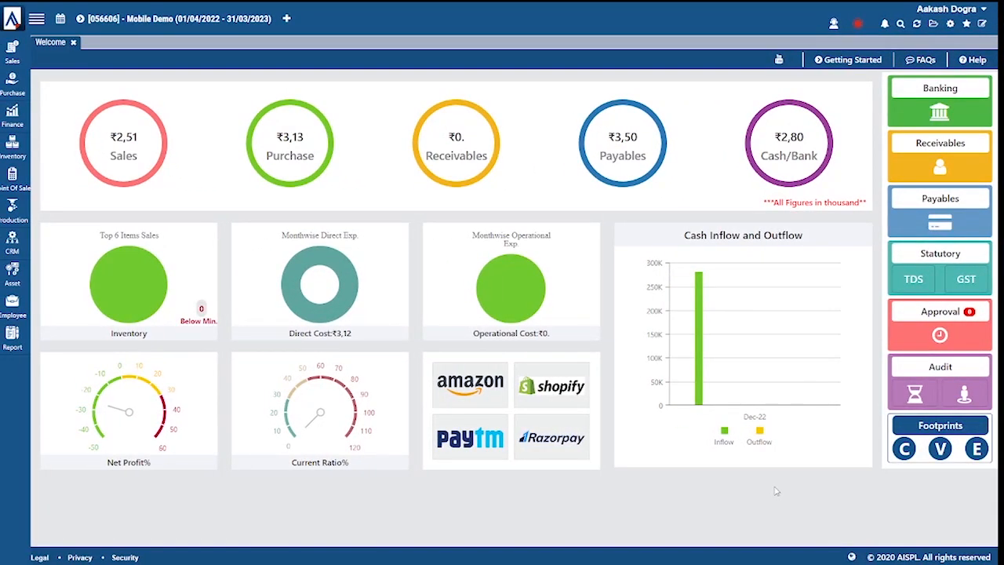
- Find the IMEI Based Profitability Report by searching all reports for imei, run it and examine the profit percentage
click(12, 337)
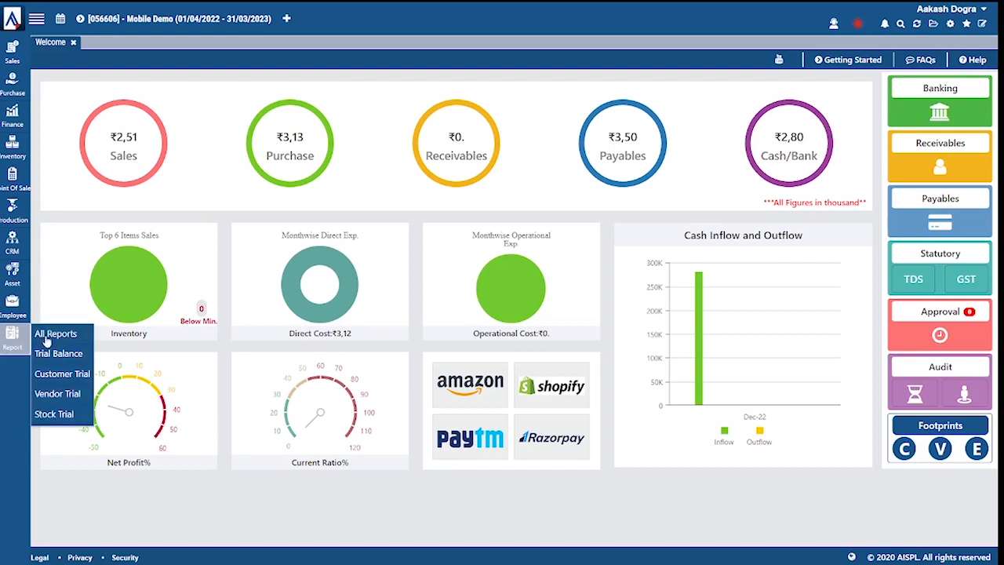
click(46, 335)
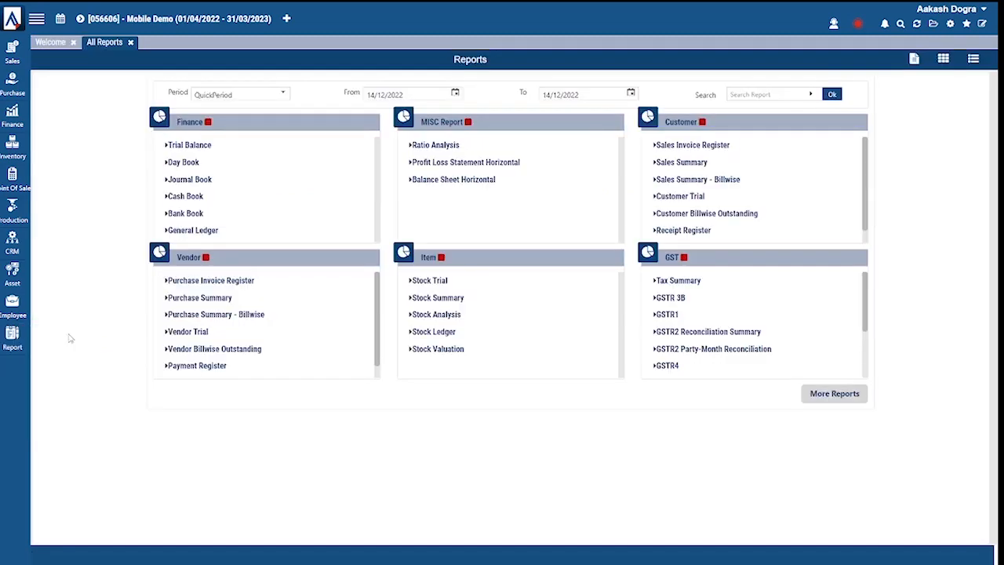
click(744, 95)
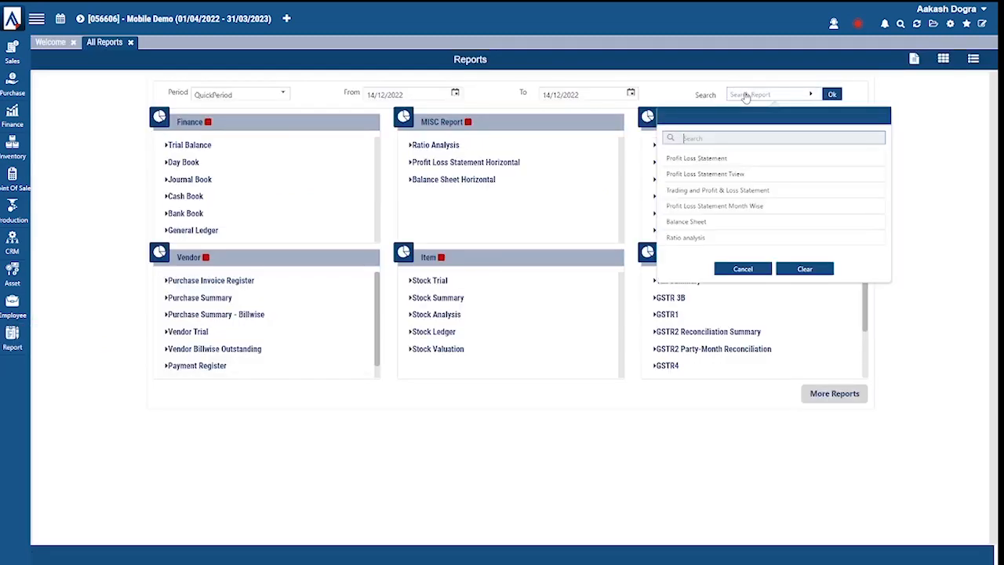
text(imei)
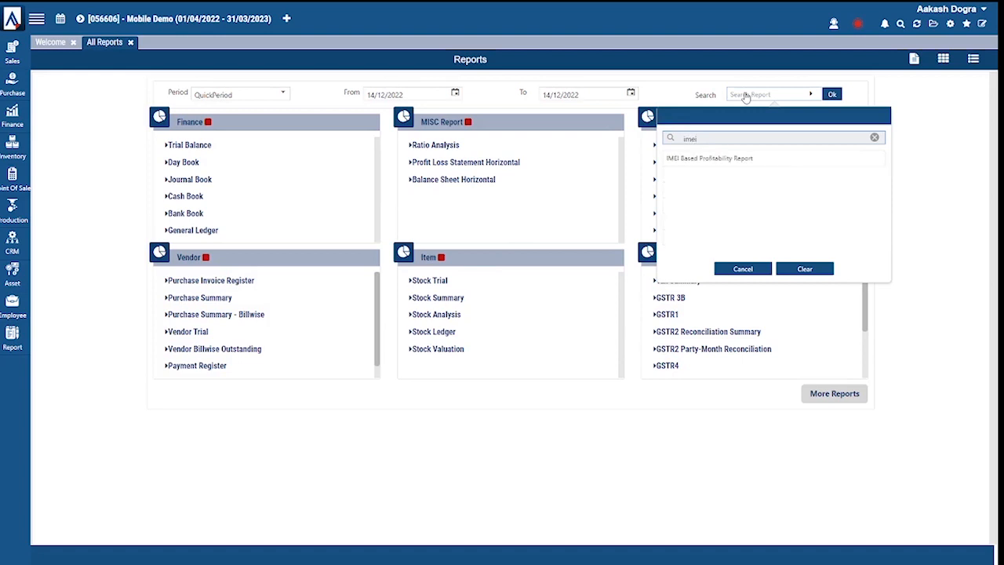
click(710, 165)
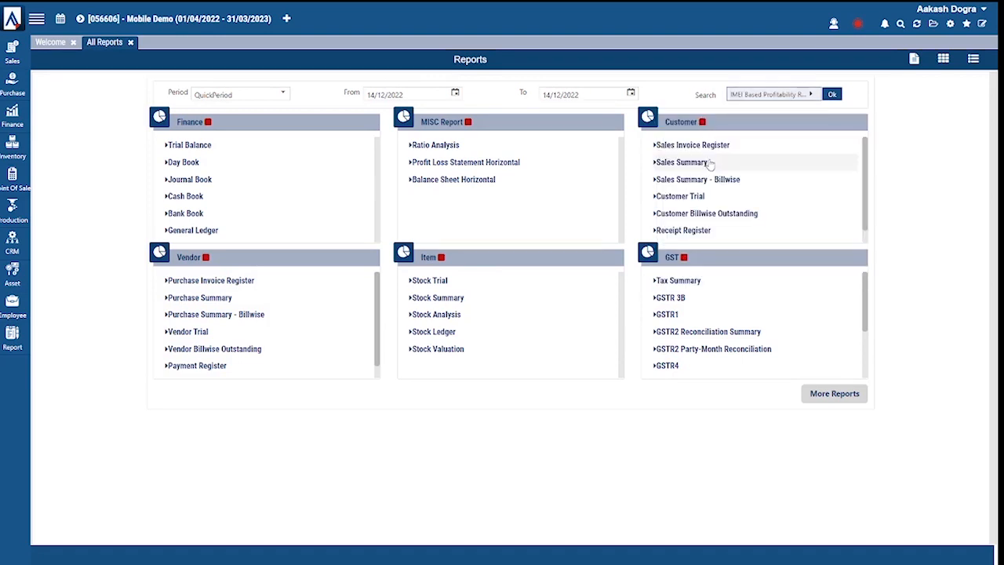
click(830, 95)
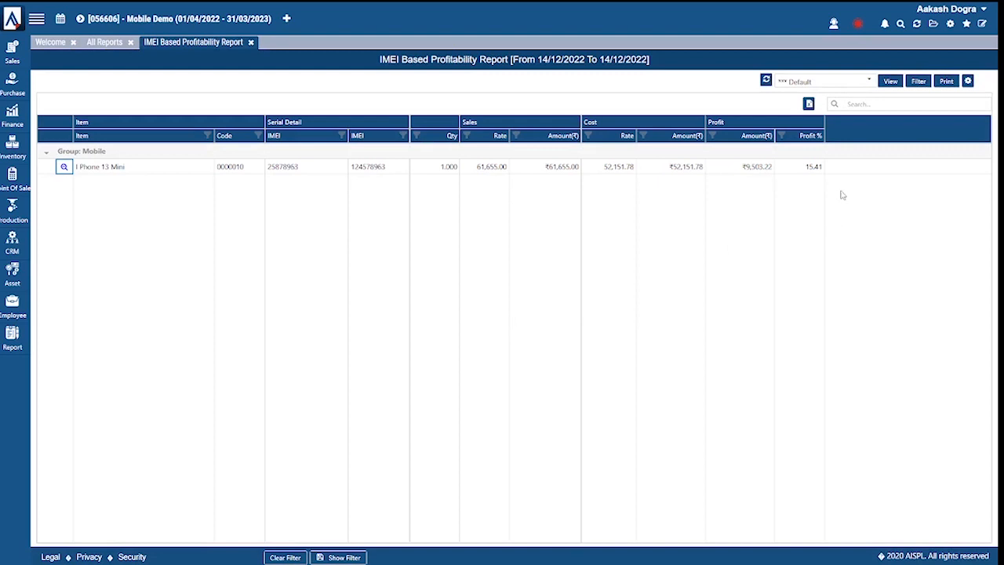
drag(799, 171, 819, 170)
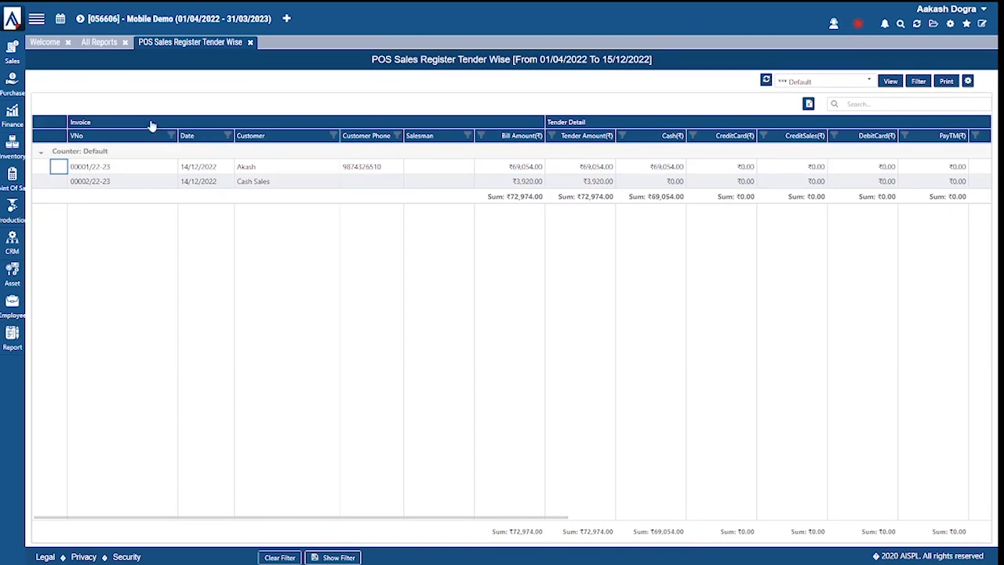
- Search all reports for tend, select DayWiseTenderSummary and run it
click(99, 42)
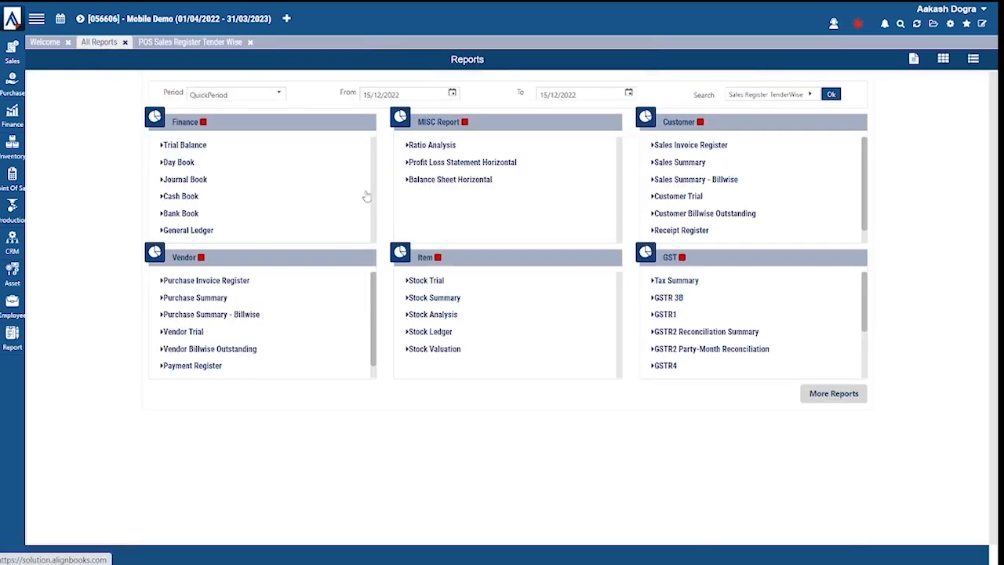
click(753, 95)
click(741, 139)
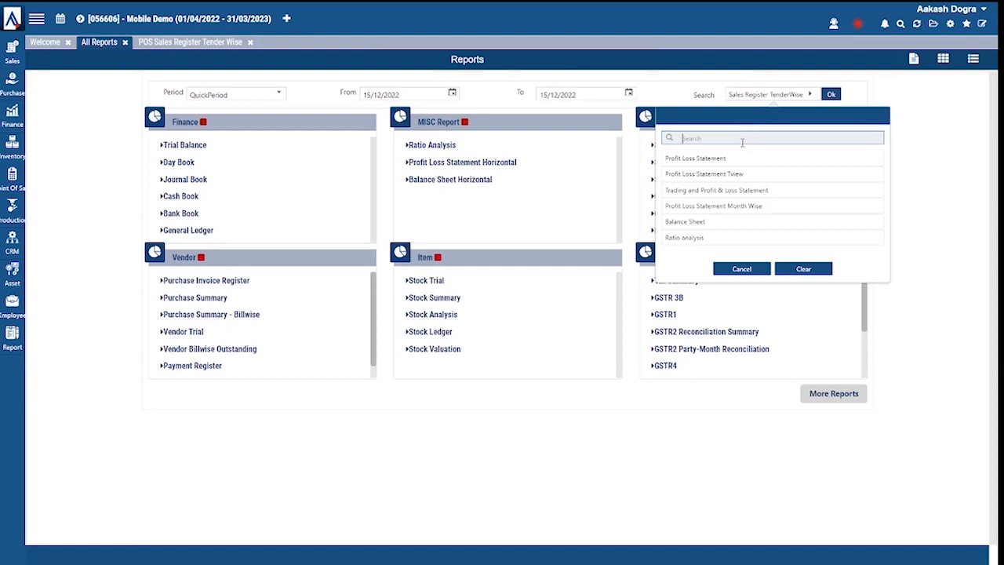
text(tend)
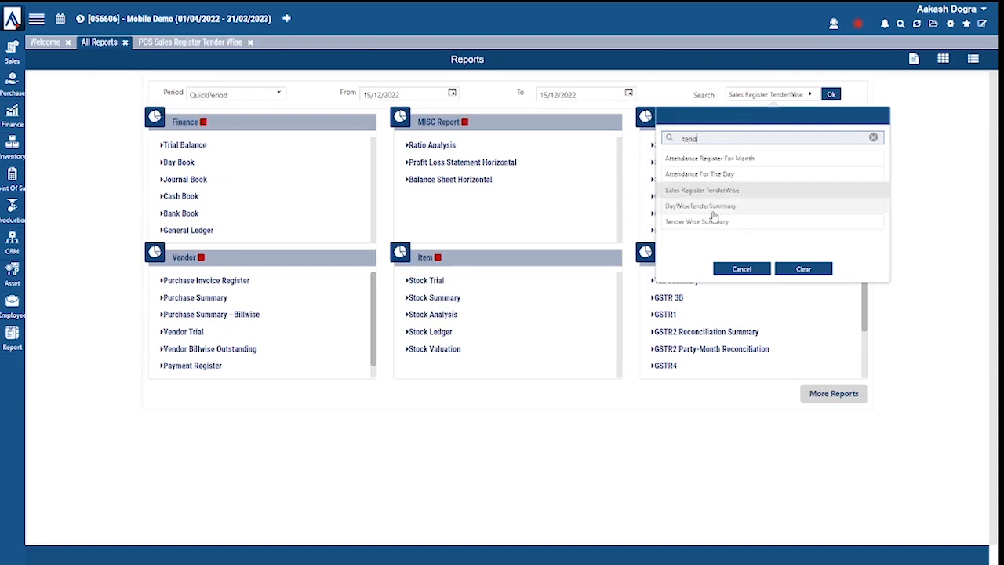
click(710, 207)
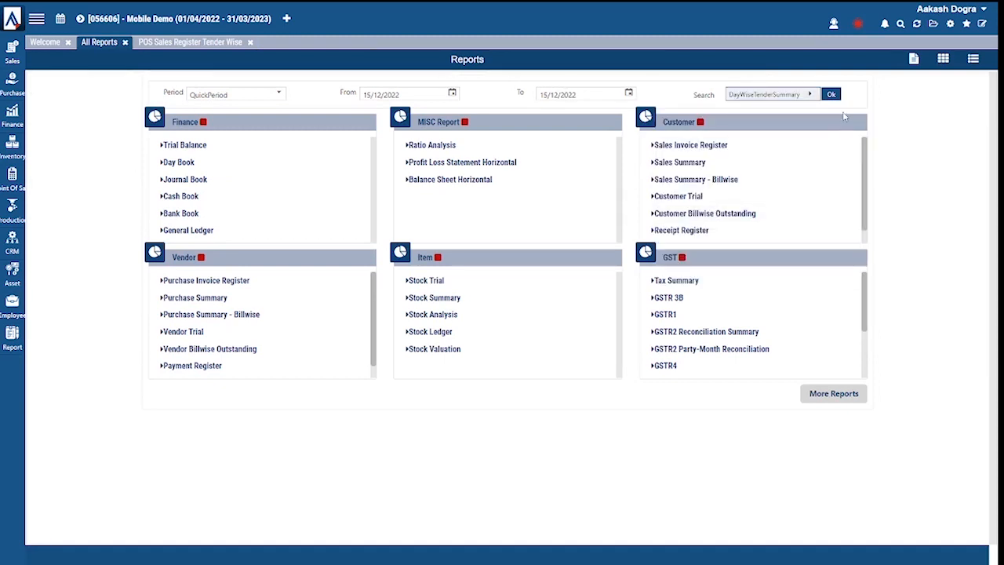
click(835, 94)
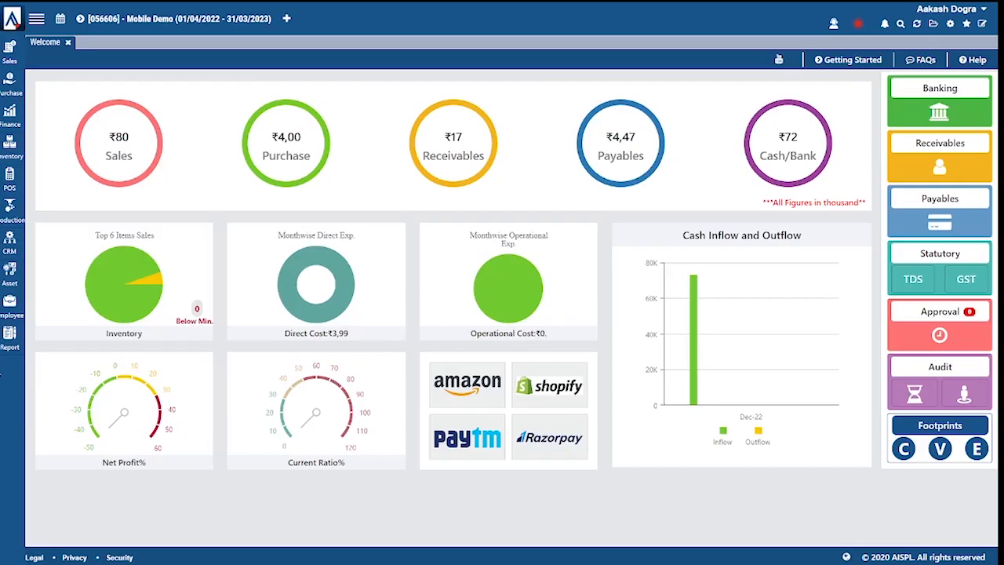
- Find the Stock Summary report by searching all reports for stock su, run it, review the item quantities and close it
click(16, 342)
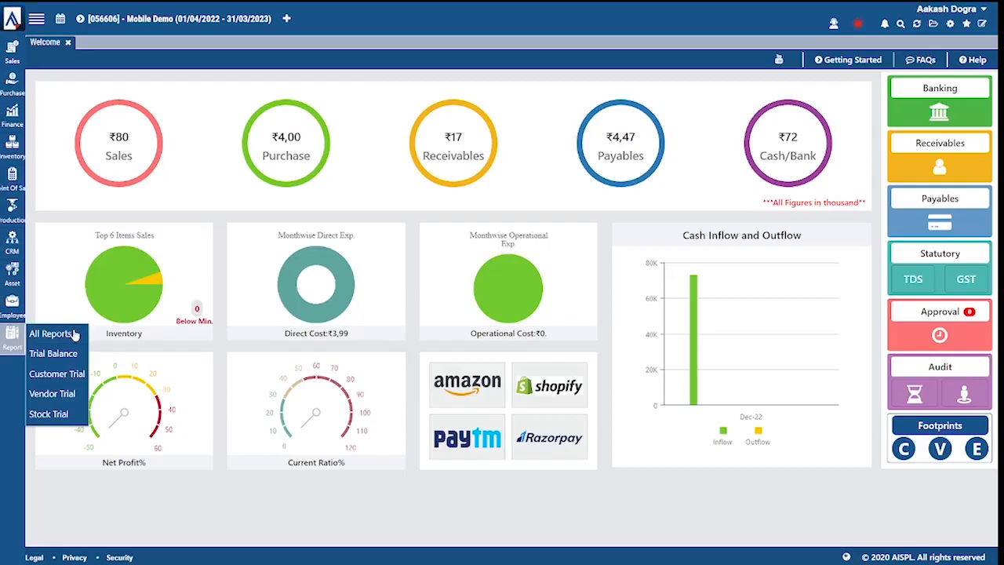
click(75, 335)
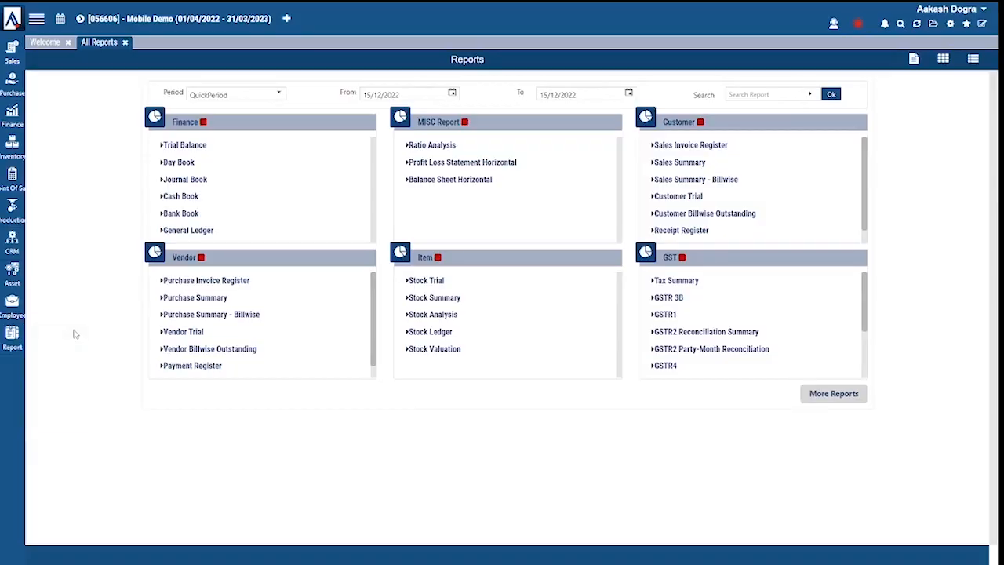
click(772, 94)
text(s)
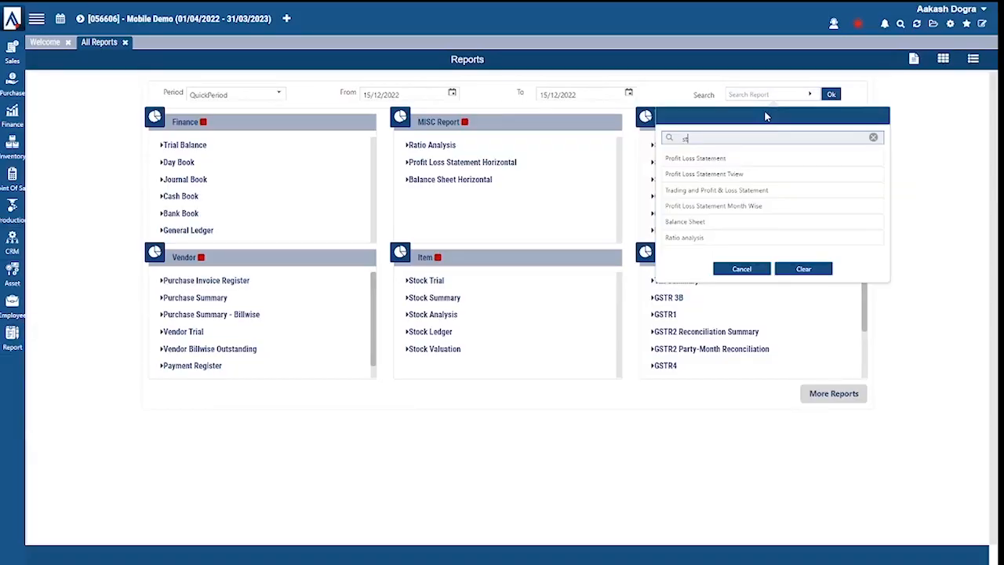
text(tock su)
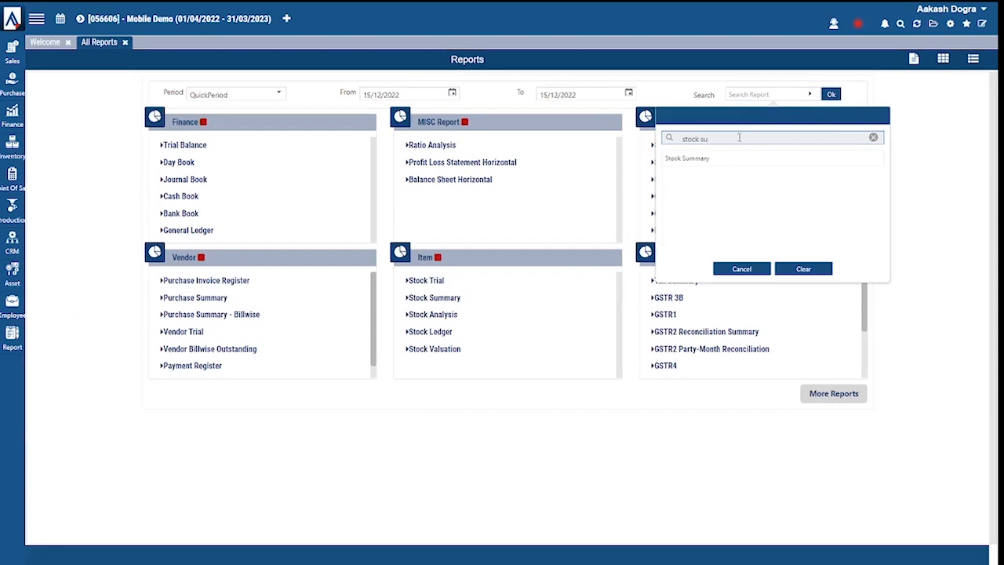
click(715, 161)
click(830, 95)
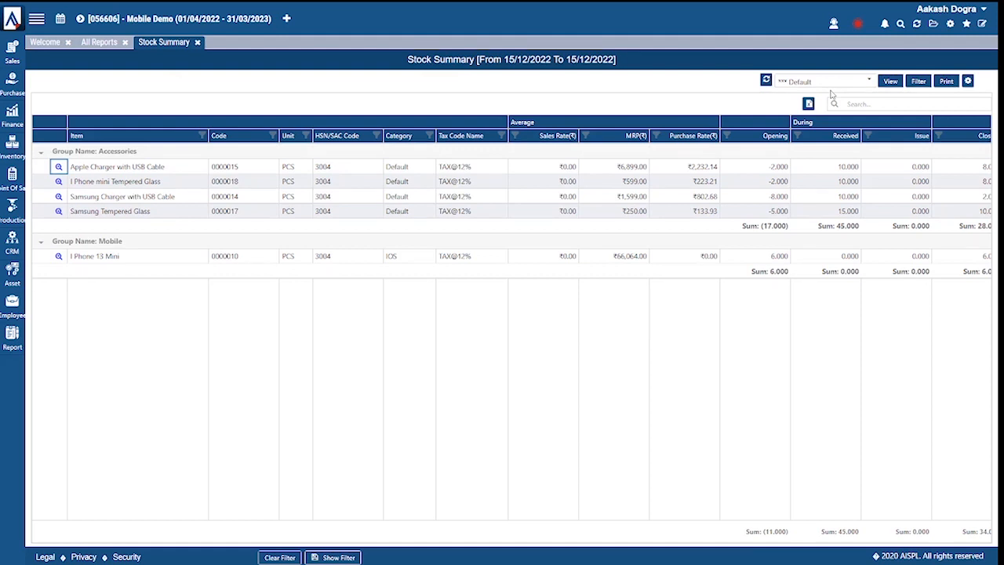
click(197, 42)
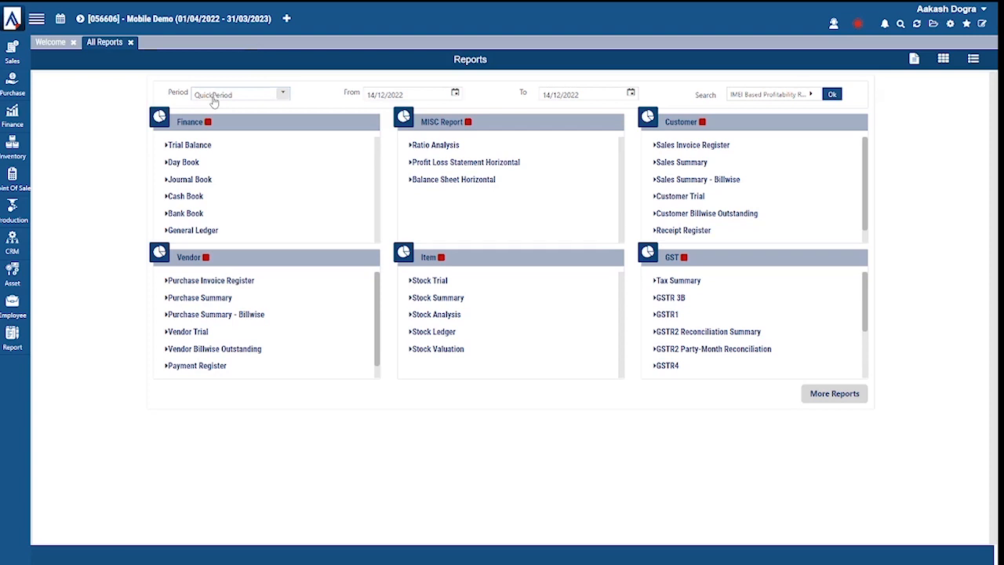
- Search the reports for tend, run Sales Register TenderWise and examine the amounts across its tender columns
click(763, 97)
text(tend)
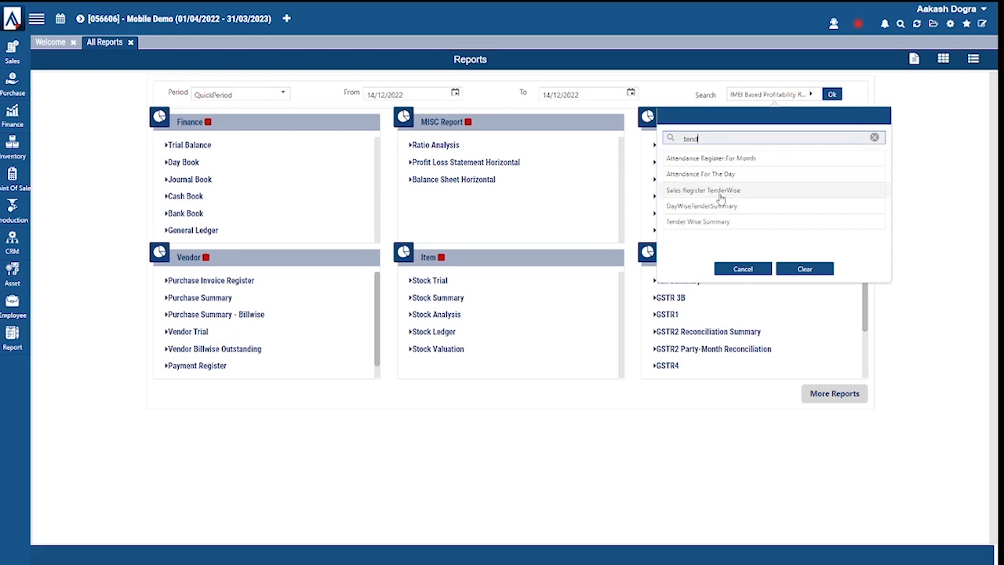
click(719, 193)
click(831, 95)
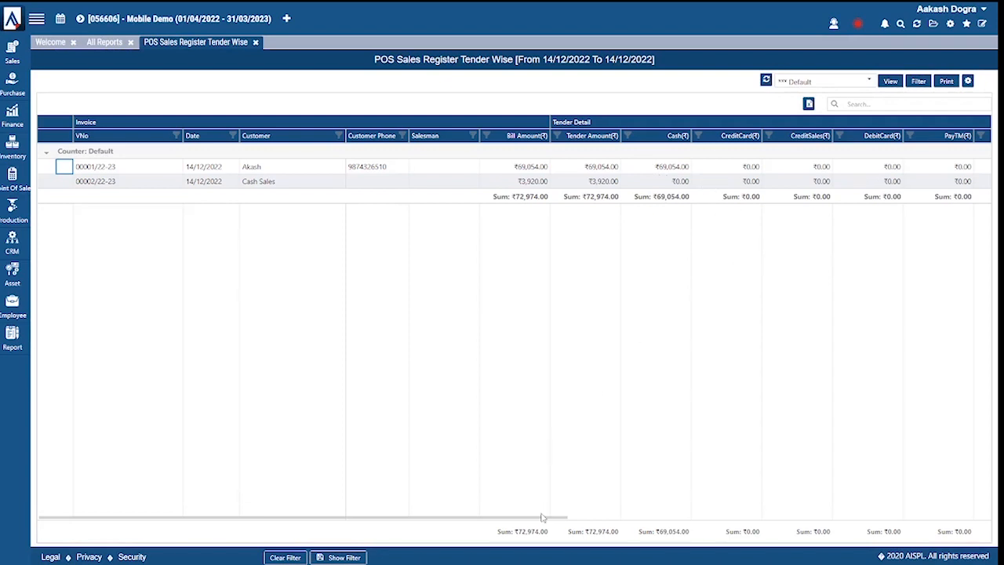
drag(547, 518, 686, 520)
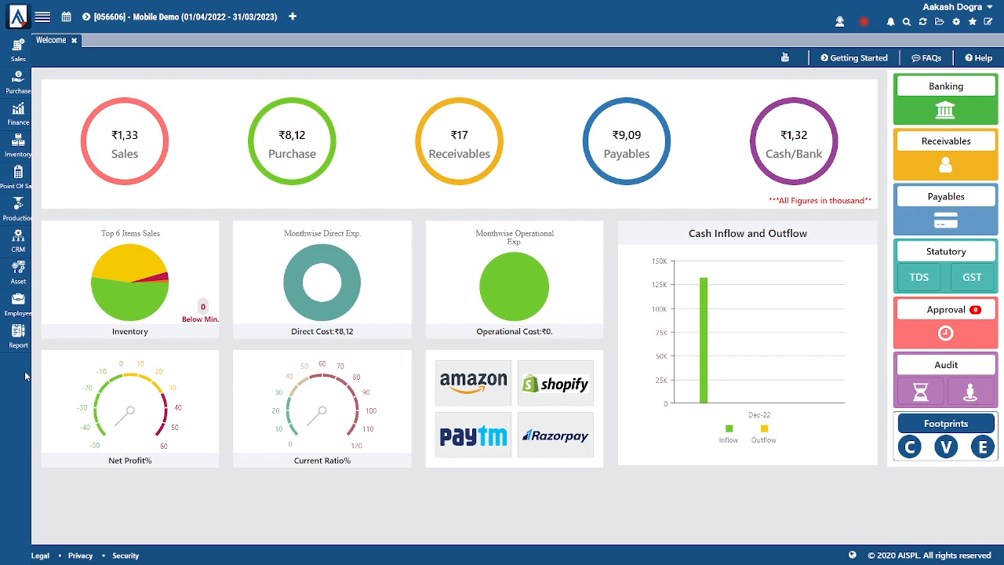
- Open a blank POS invoice from Point of Sale
click(27, 183)
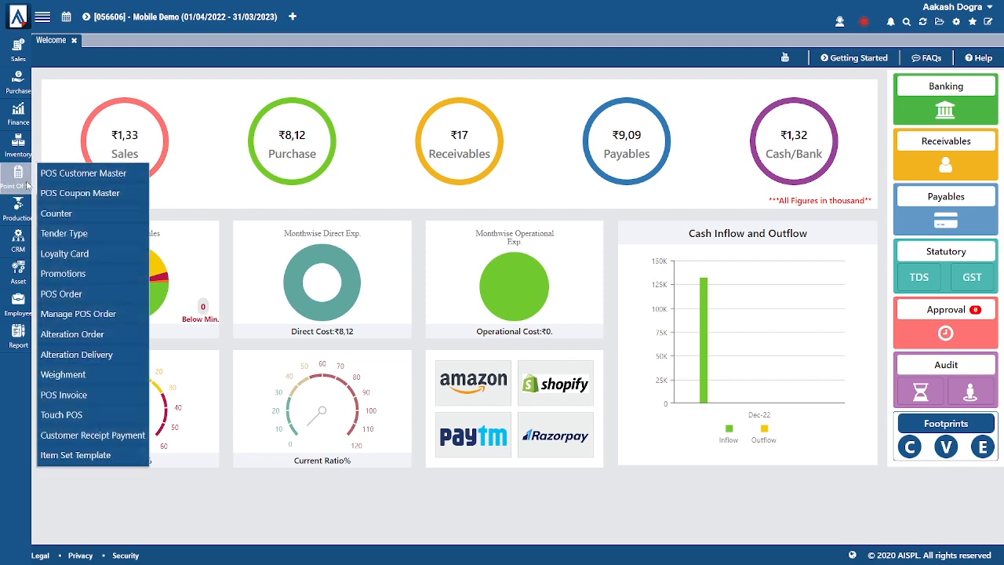
click(78, 394)
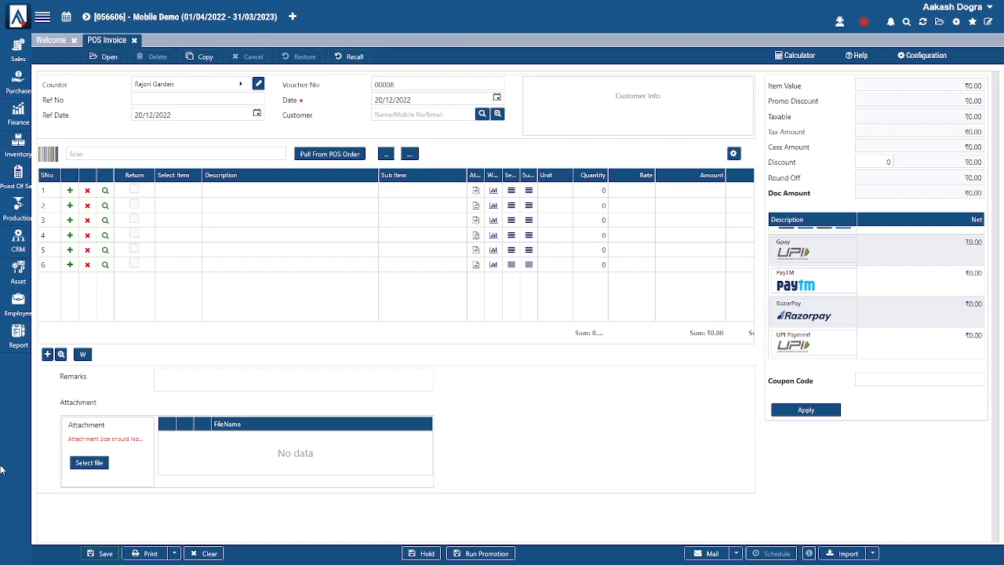
- Open the Stock Trial report and filter it to the Pitampura branch only
mouse_move(26, 334)
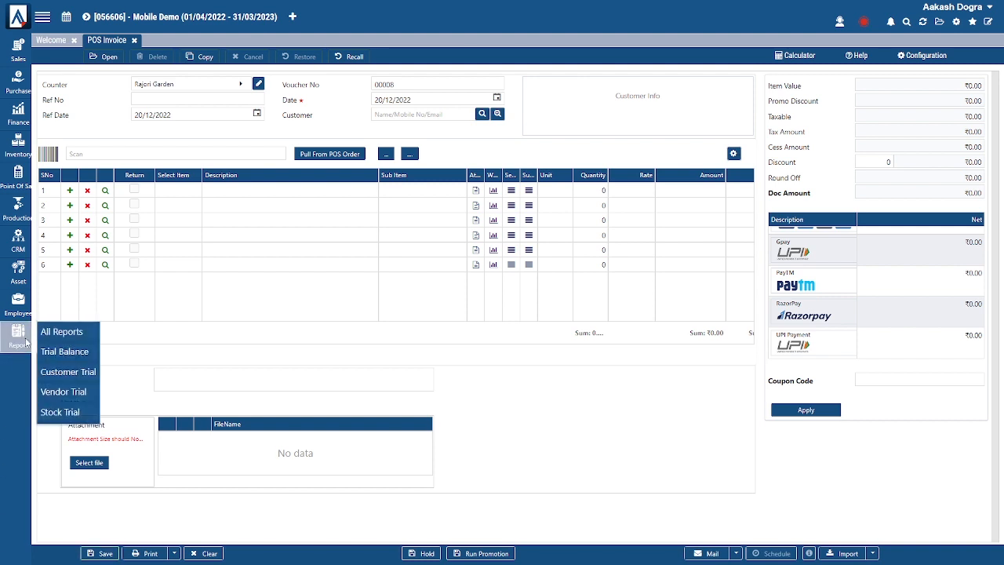
click(60, 413)
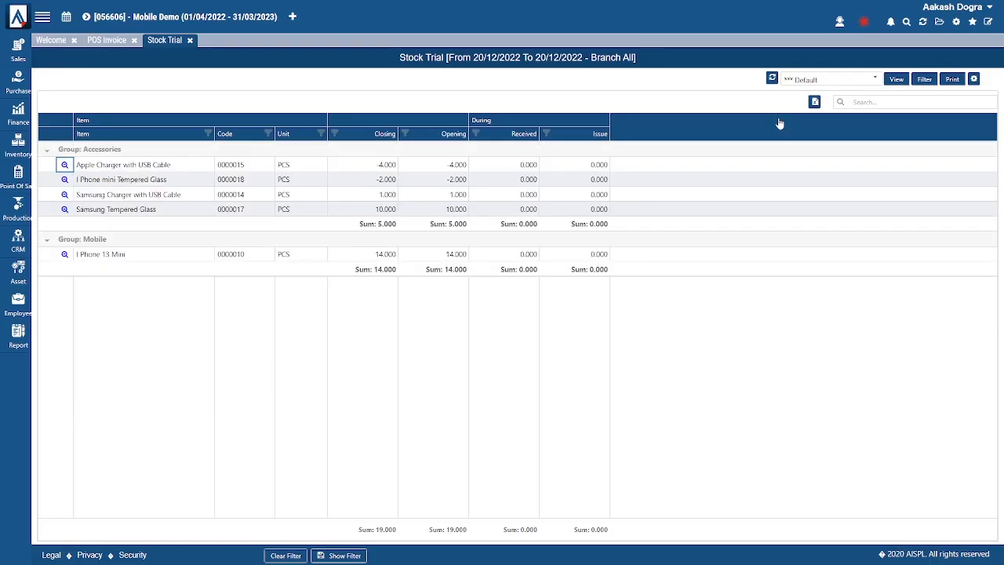
click(924, 79)
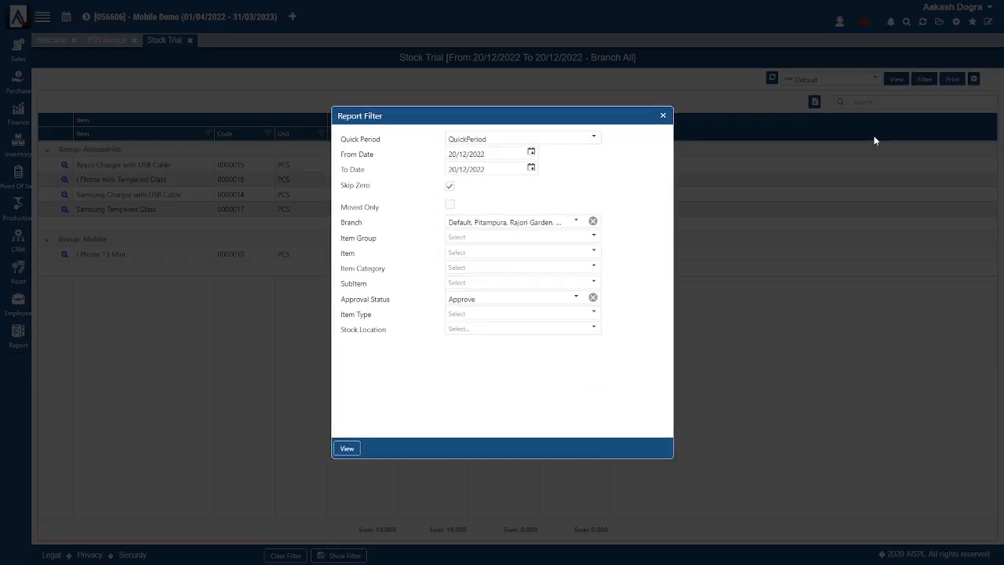
click(576, 221)
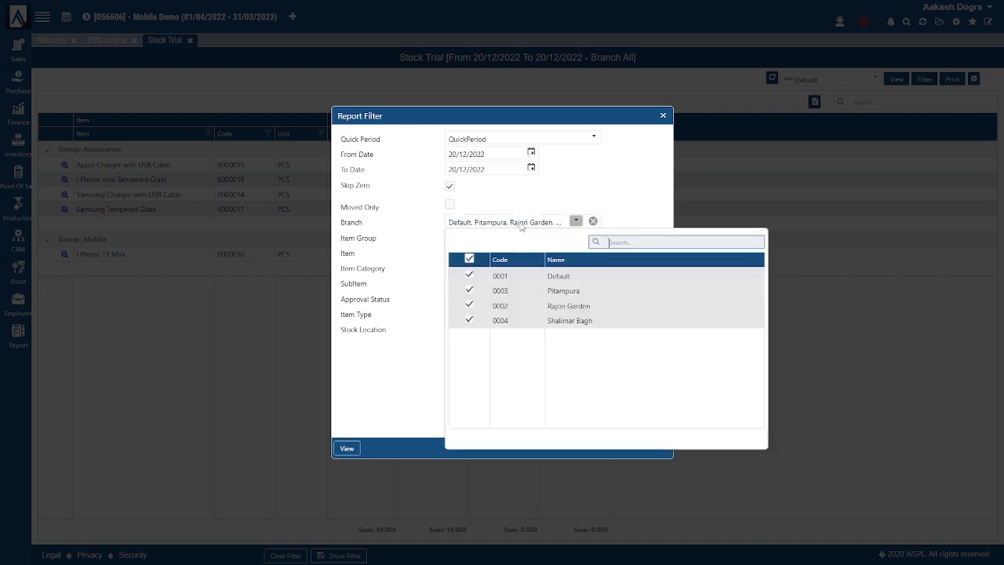
click(469, 258)
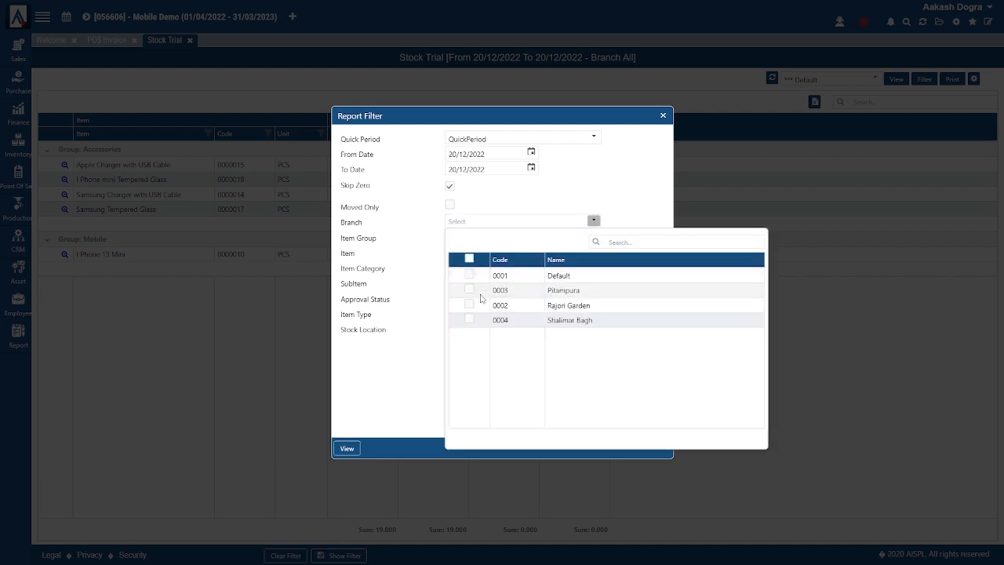
click(468, 276)
click(468, 289)
click(468, 275)
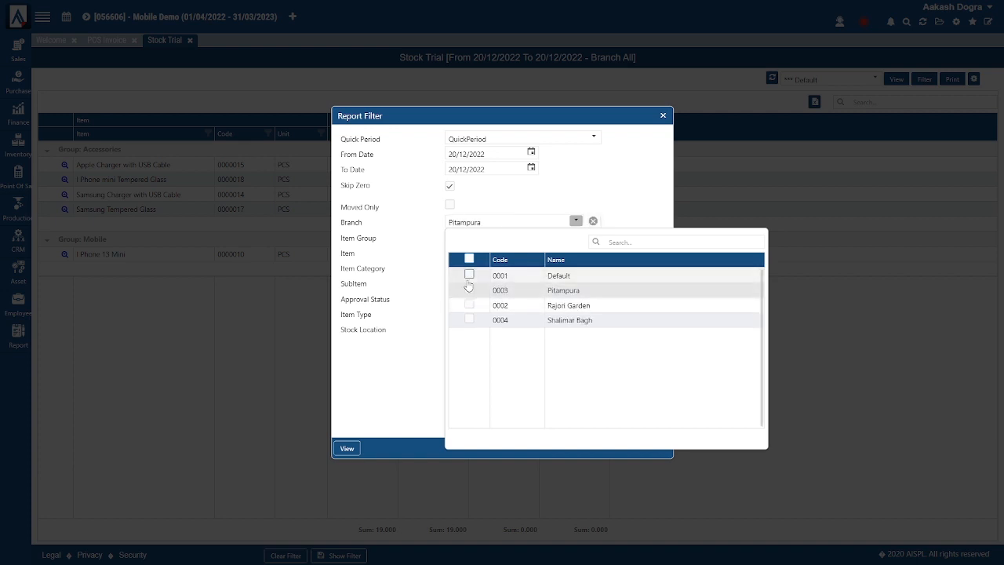
click(388, 371)
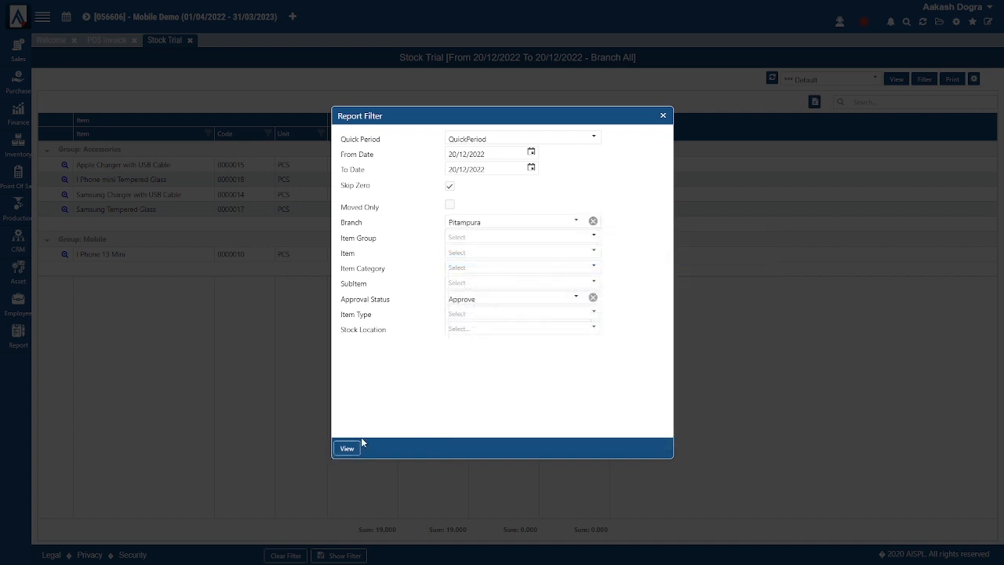
click(350, 448)
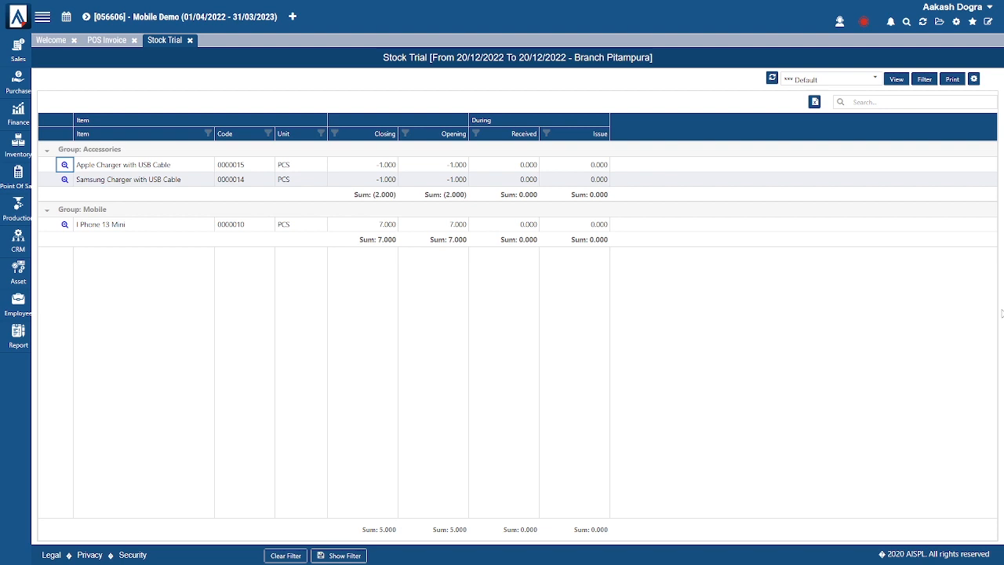
- Run the Stock Summary report from all reports and restrict it to the Pitampura branch
click(14, 345)
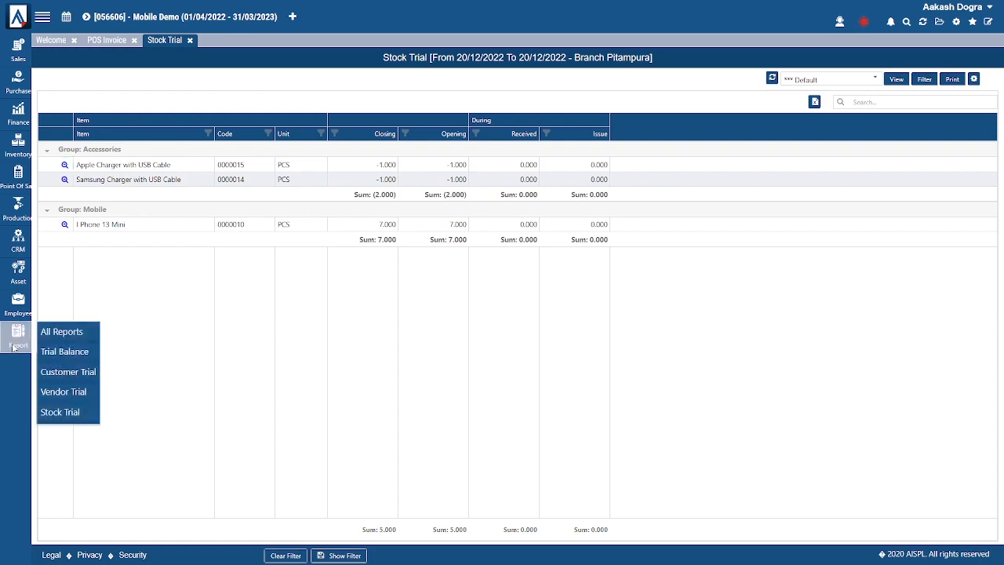
click(63, 331)
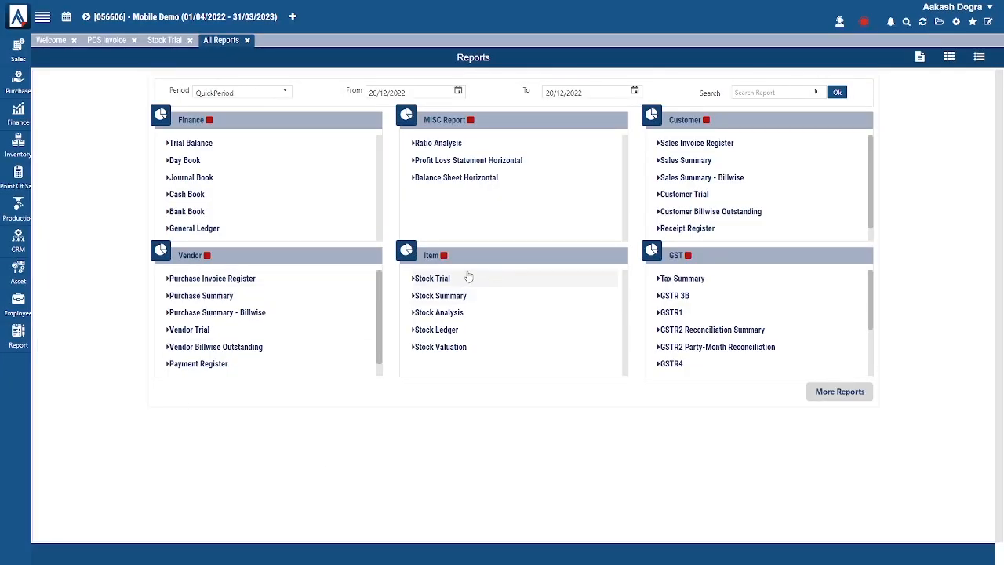
click(443, 296)
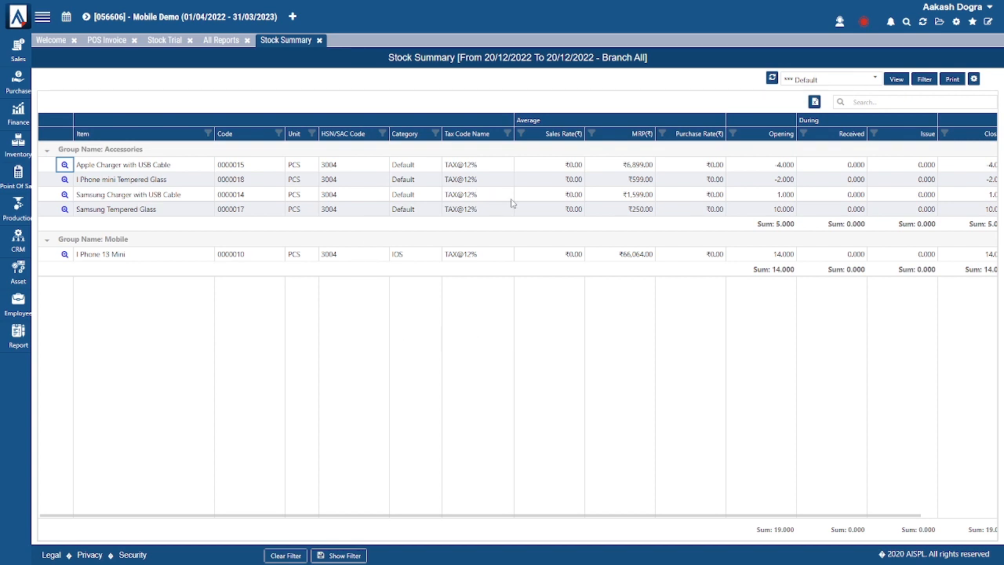
click(923, 80)
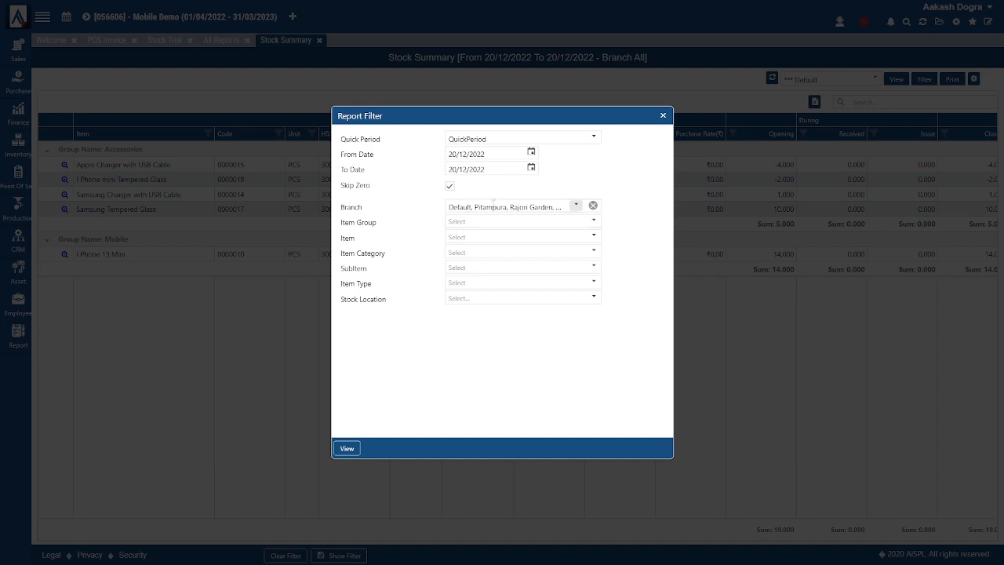
click(494, 205)
click(469, 245)
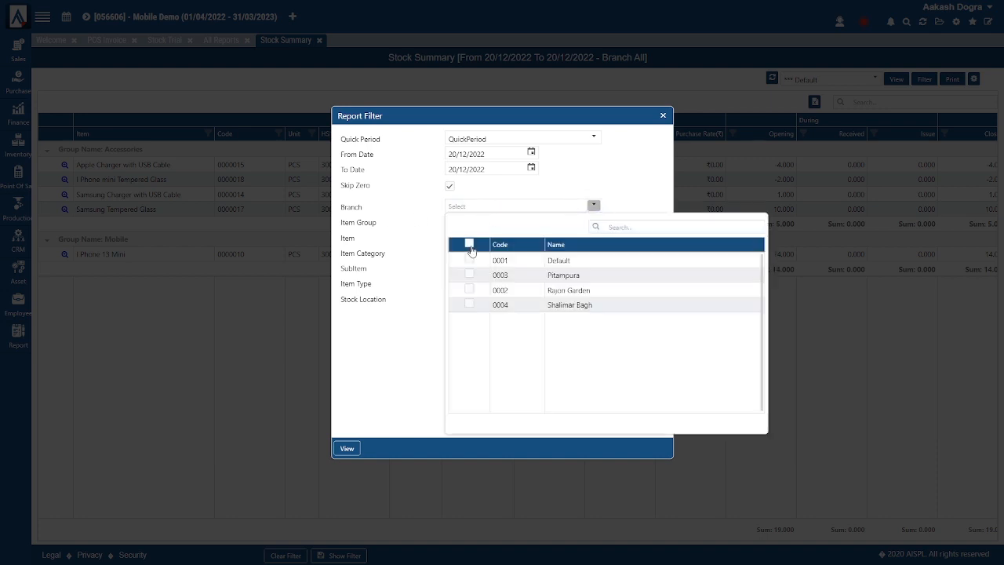
click(469, 275)
click(356, 299)
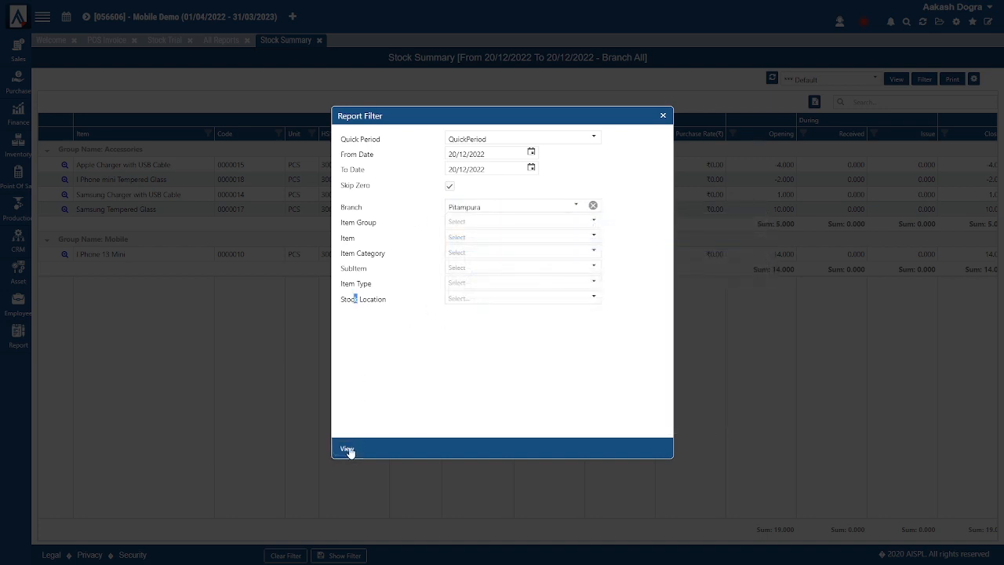
click(350, 449)
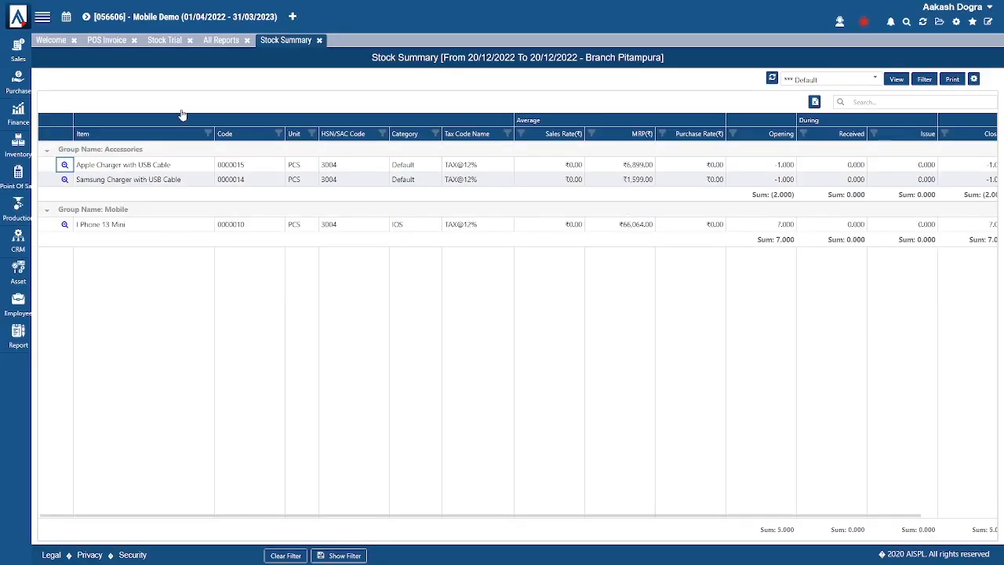
- Open the Profit Loss Statement Tview report from the Financial Analysis group of the full MIS reports list
click(223, 42)
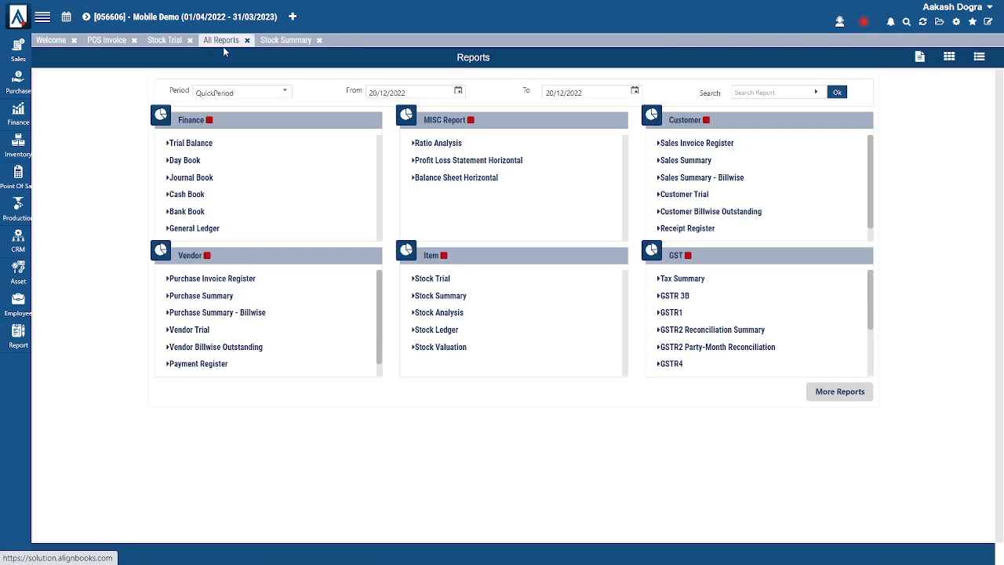
click(833, 392)
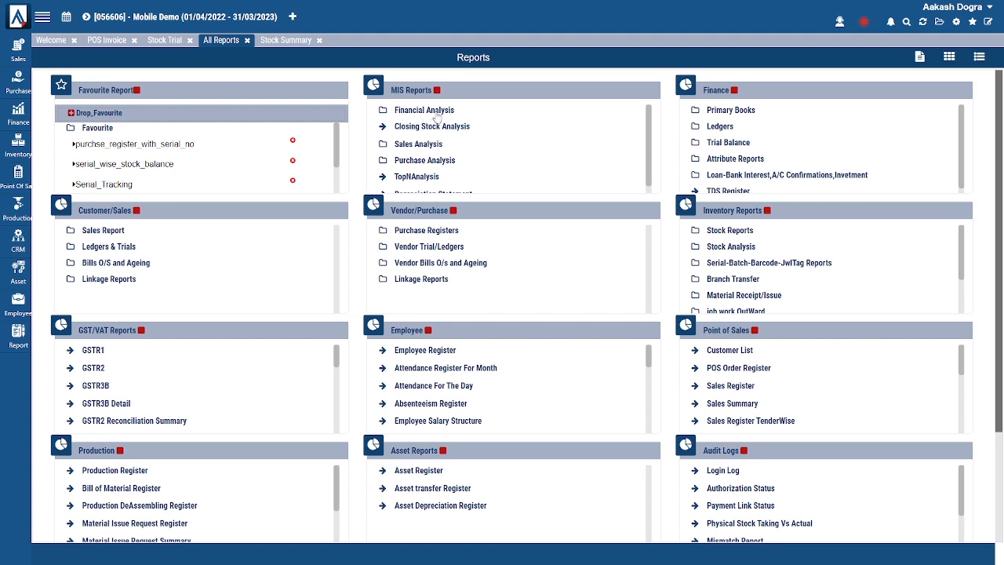
click(436, 114)
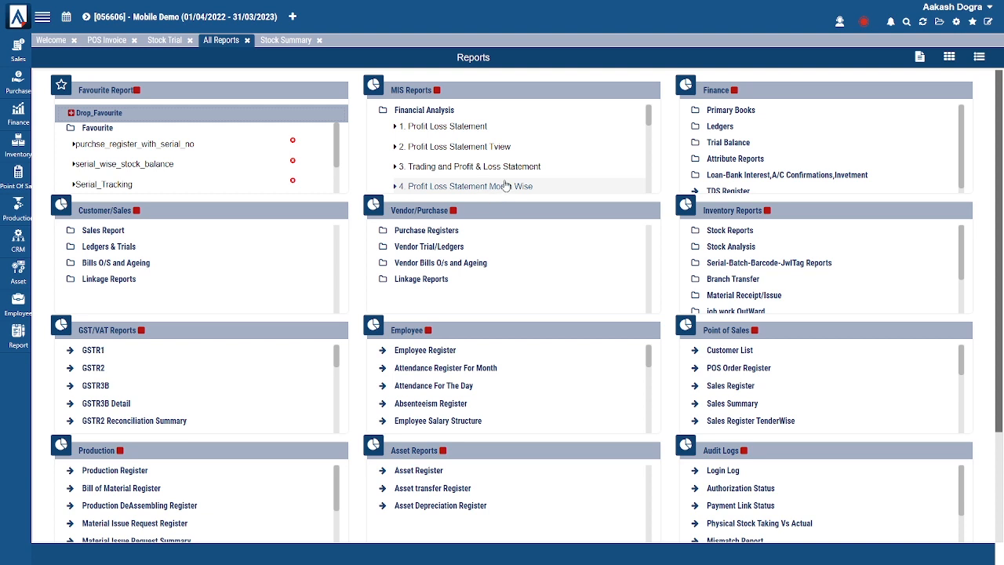
scroll(505, 185, down, 2)
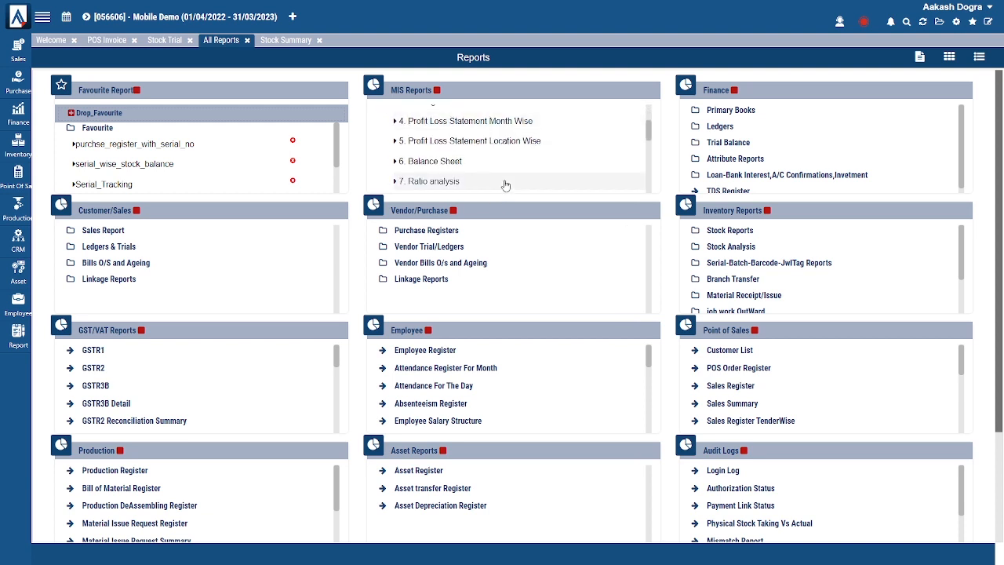
scroll(505, 185, up, 2)
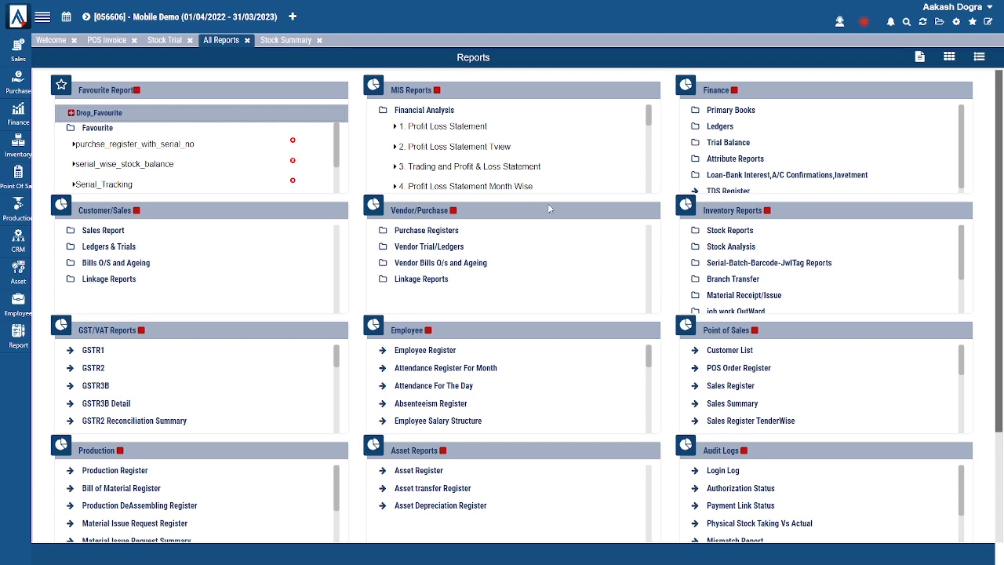
click(488, 148)
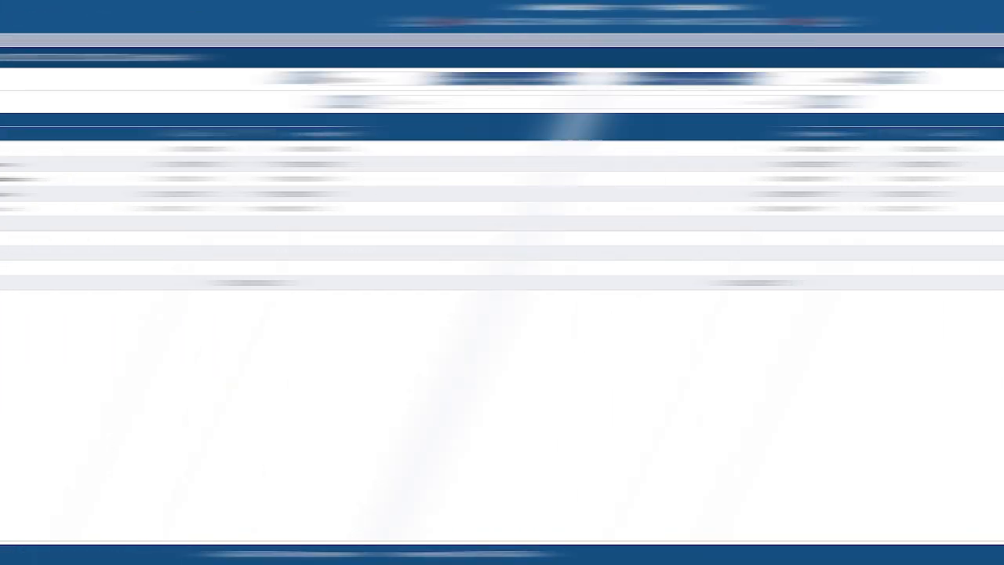
- Filter the profit and loss statement to the YearToDate period and the Pitampura branch only
click(924, 79)
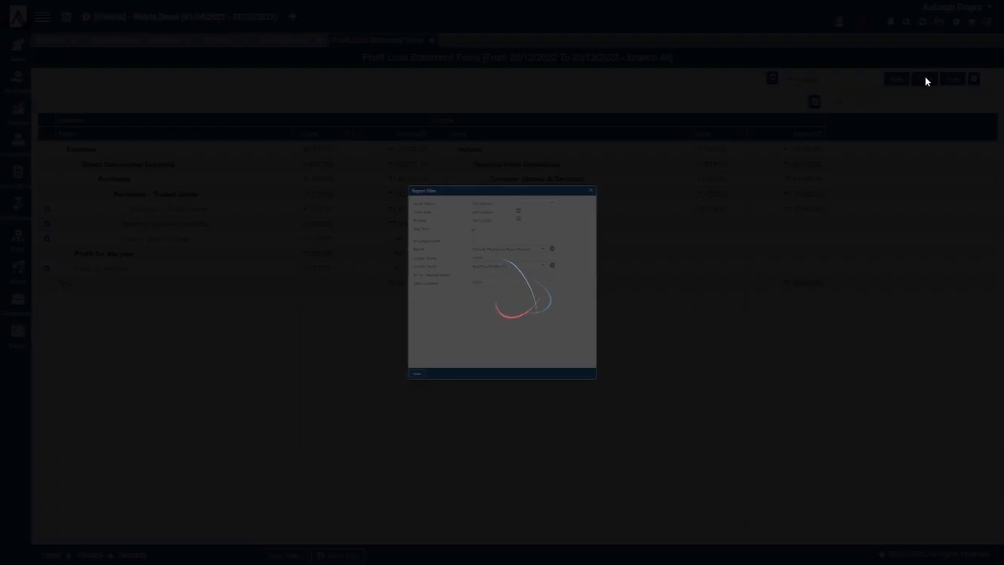
click(592, 138)
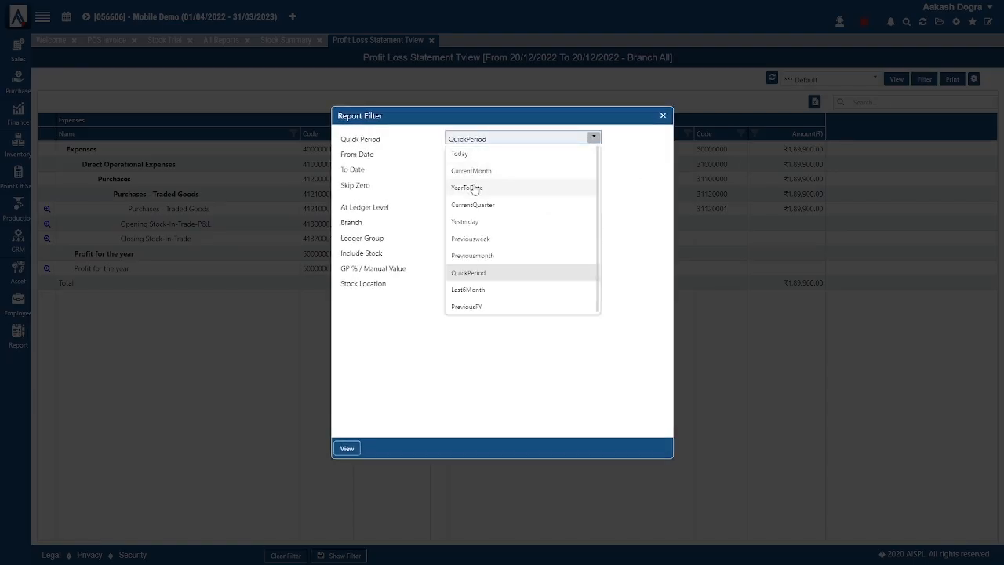
click(473, 188)
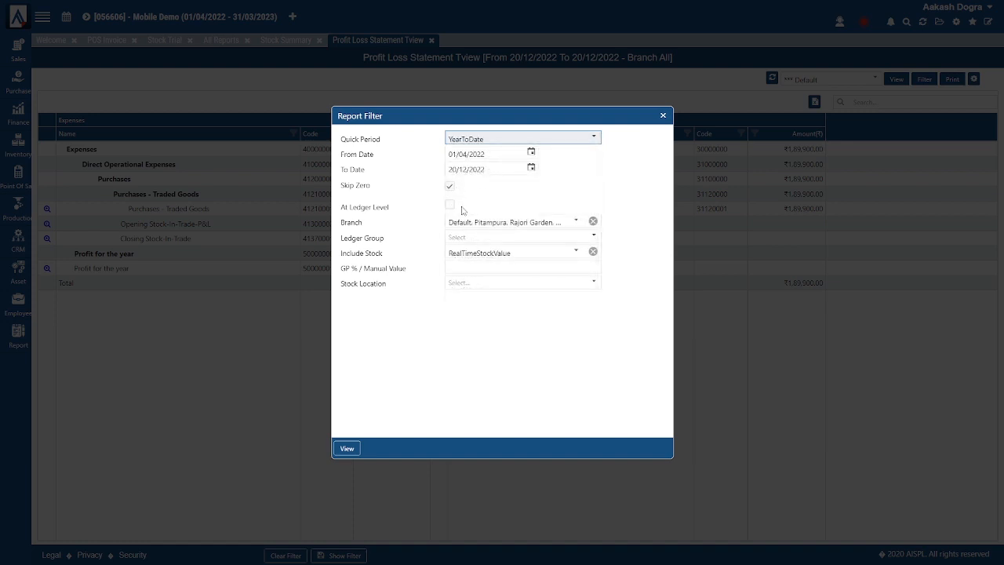
click(476, 222)
click(469, 258)
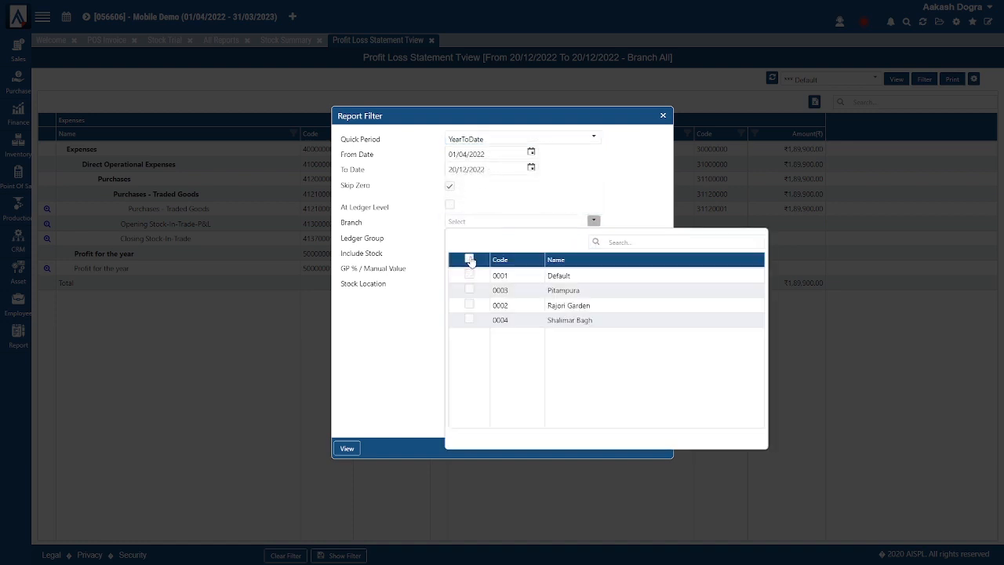
click(468, 289)
click(313, 316)
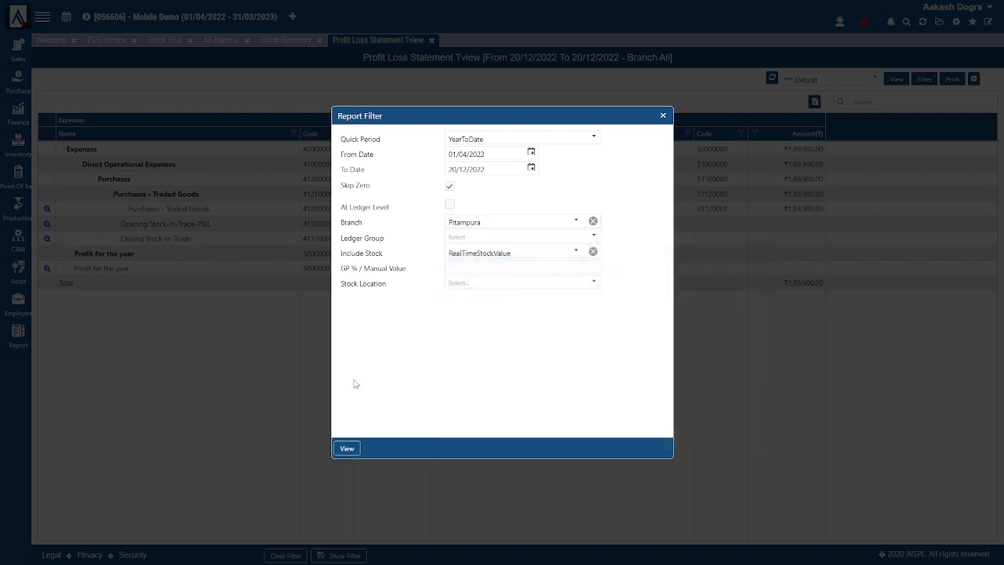
click(348, 450)
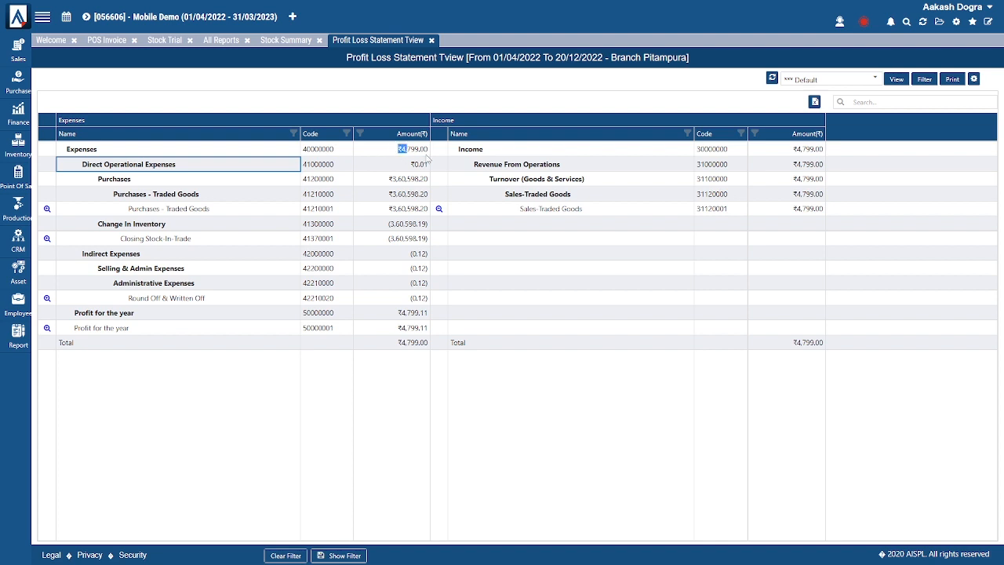
- Examine the total expenses and the profit for the year in the Pitampura statement
double_click(412, 149)
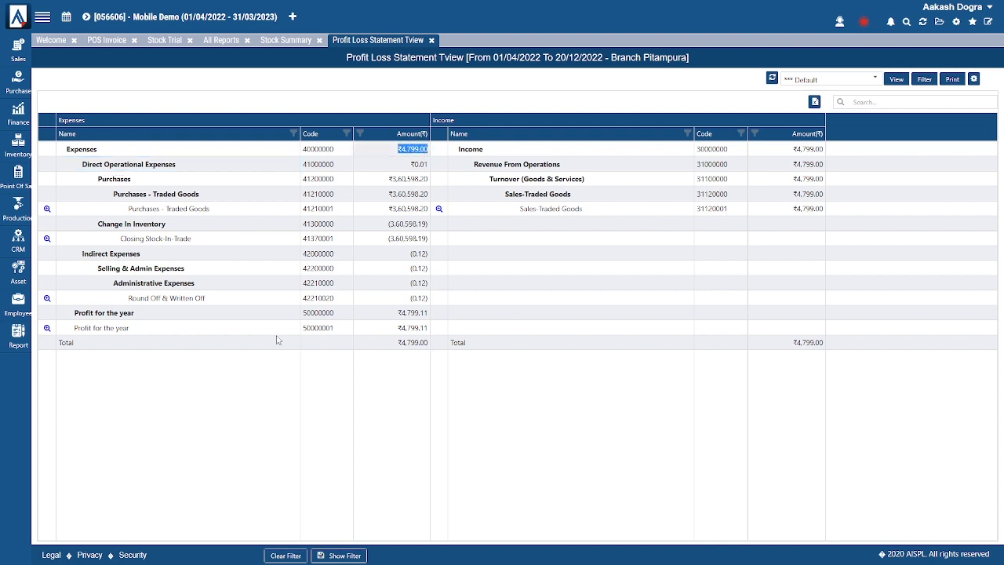
double_click(415, 328)
click(561, 335)
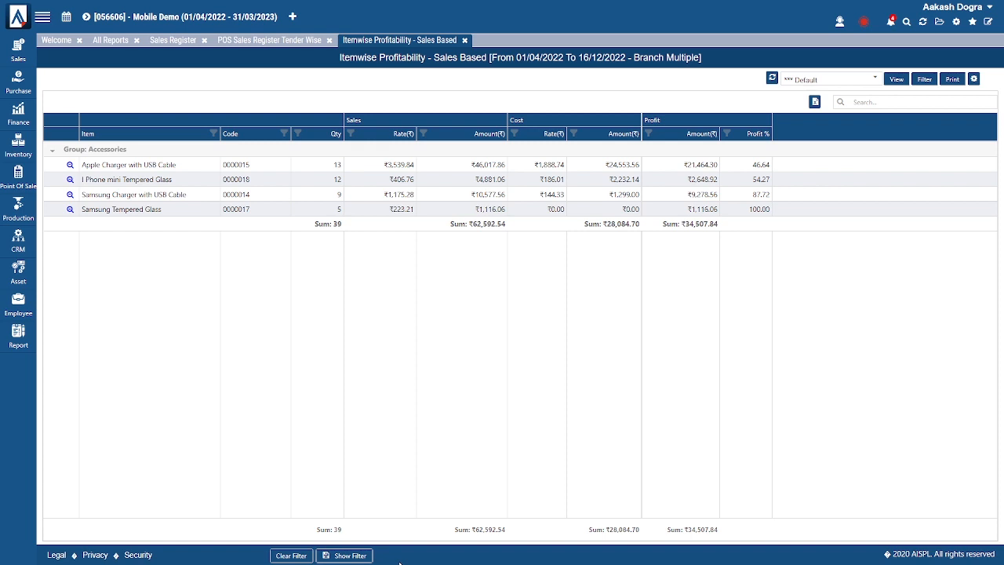
- View the user management list and the selected user's transaction permissions in User Menu Level Rights
click(956, 21)
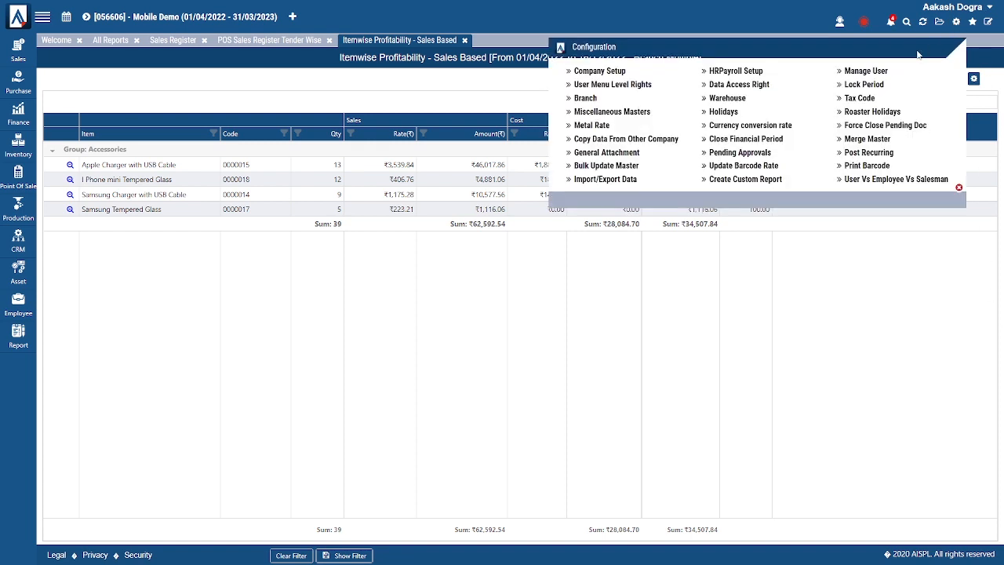
click(863, 70)
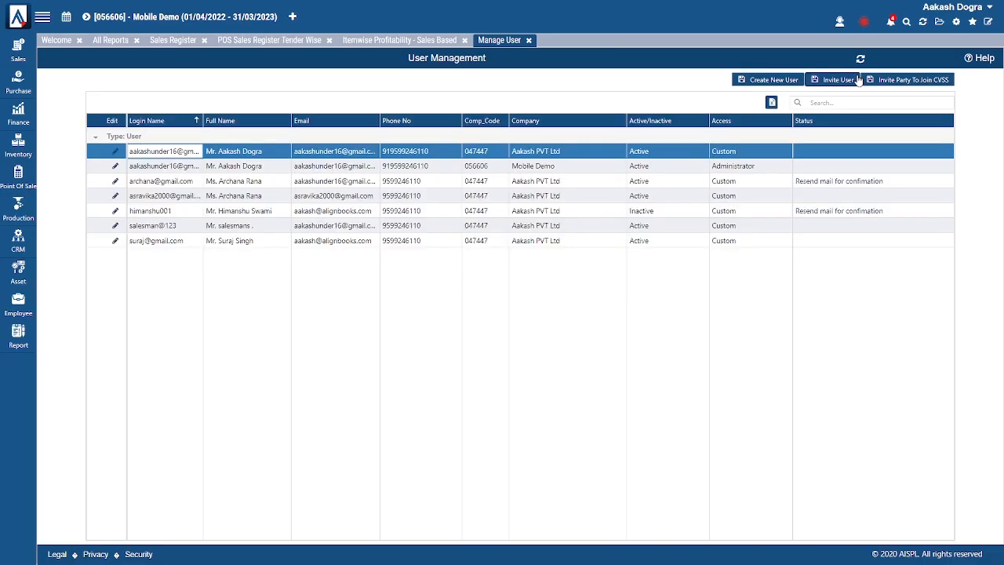
click(955, 23)
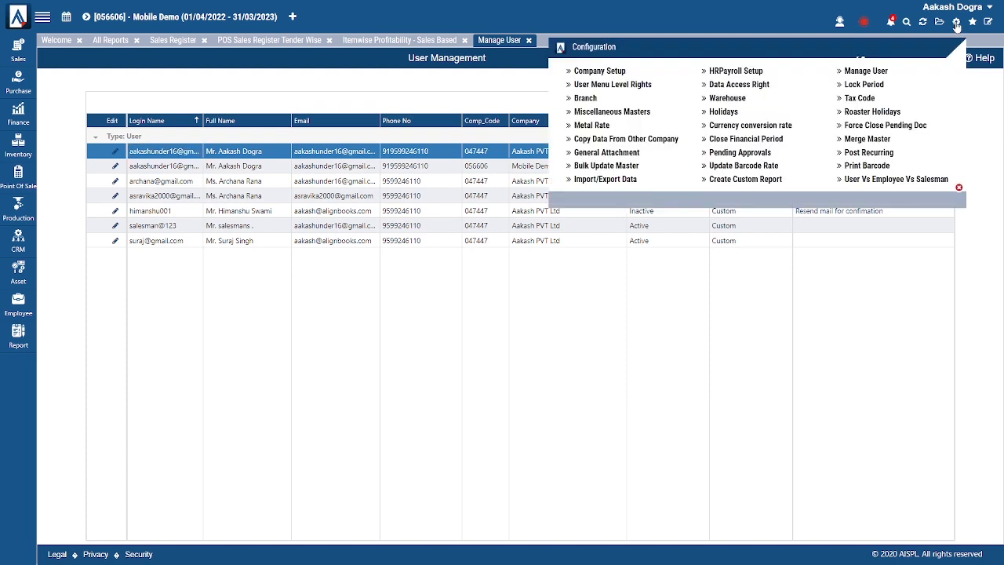
click(620, 85)
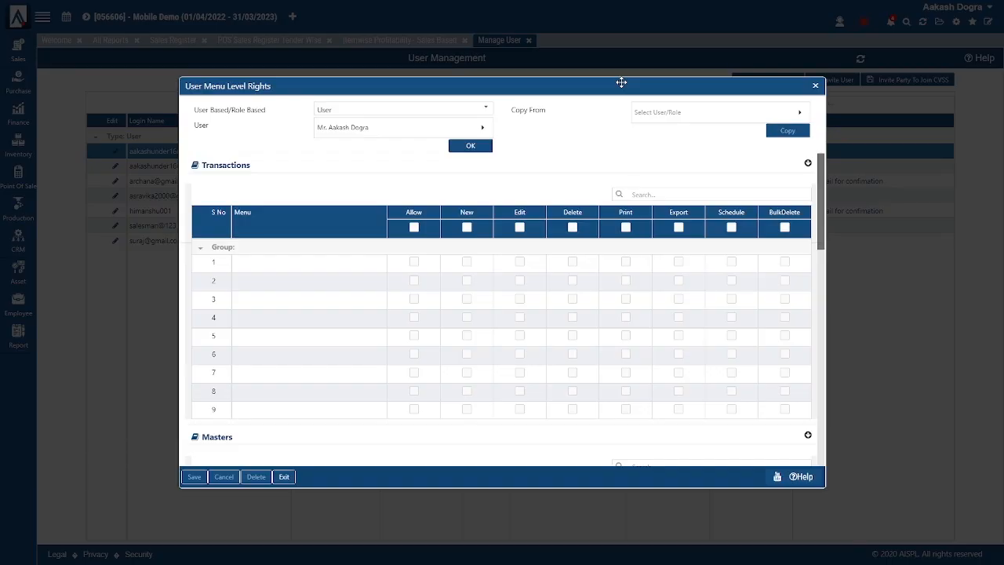
click(466, 147)
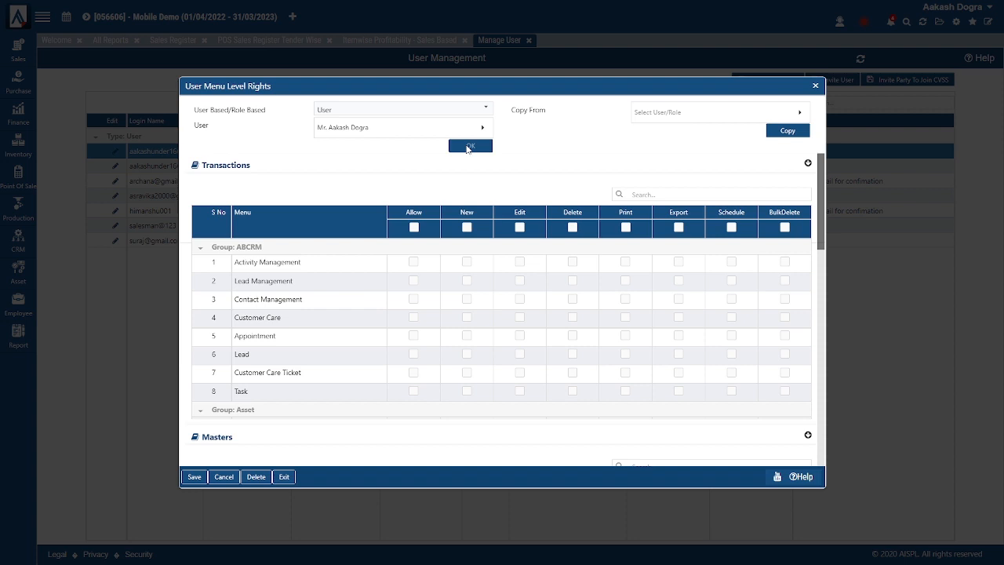
click(816, 86)
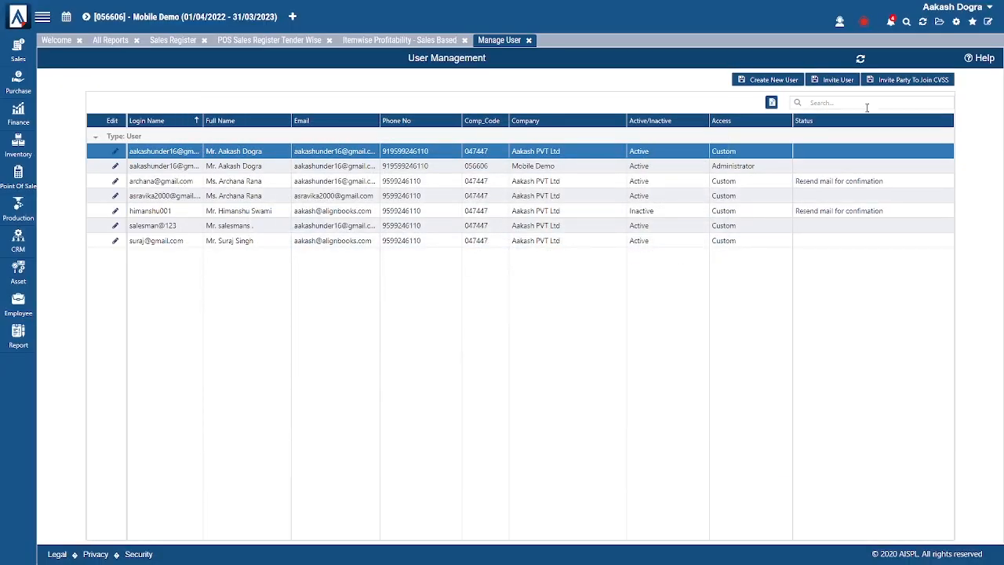
- Load the selected user's Data Access Right settings and set the default counter to Pitampura
click(955, 23)
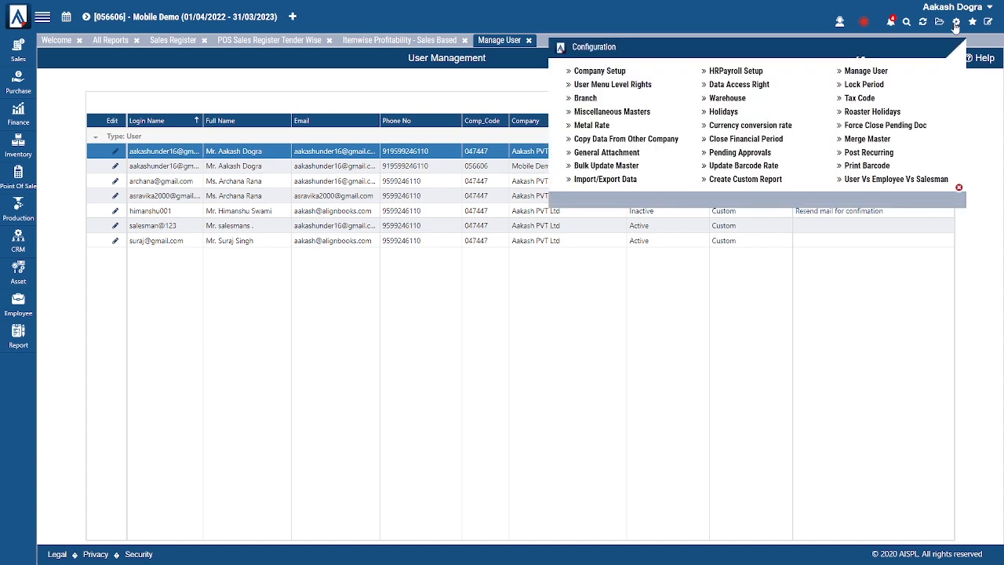
click(763, 87)
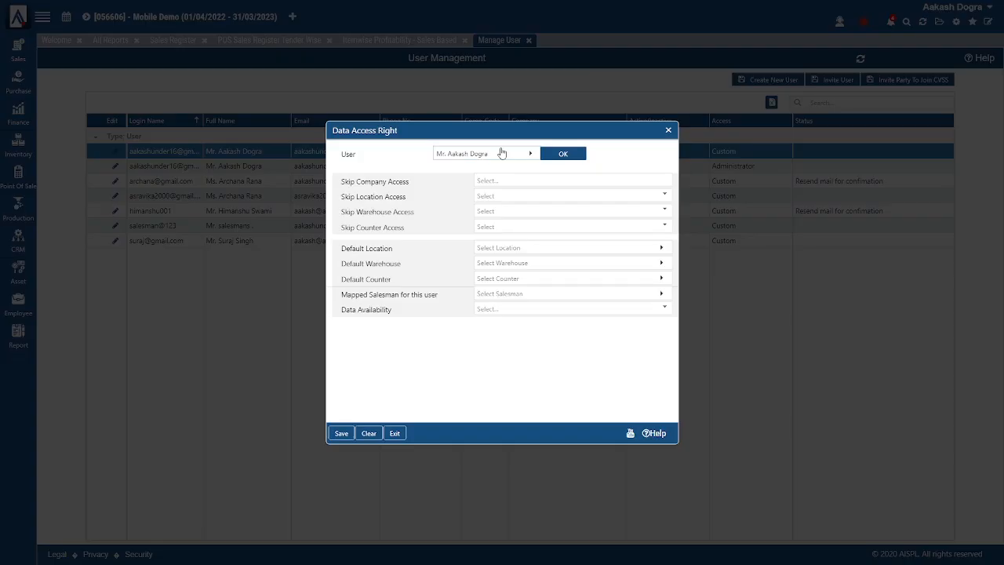
click(573, 155)
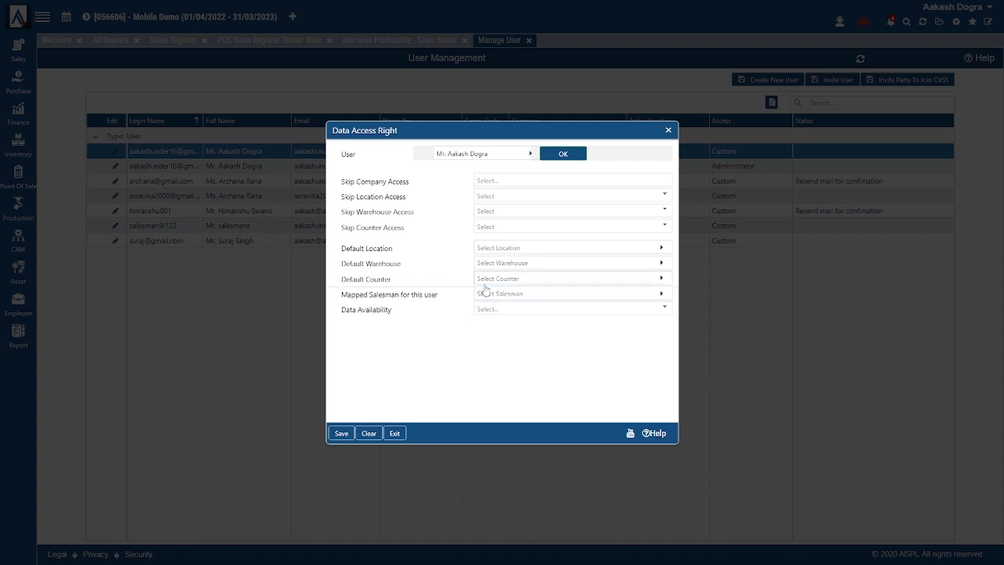
click(485, 292)
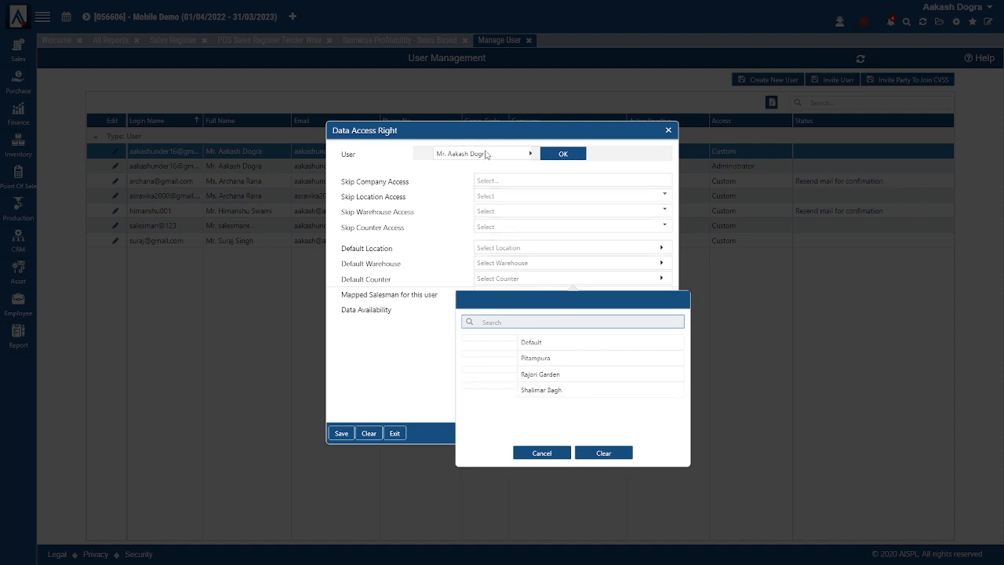
click(515, 359)
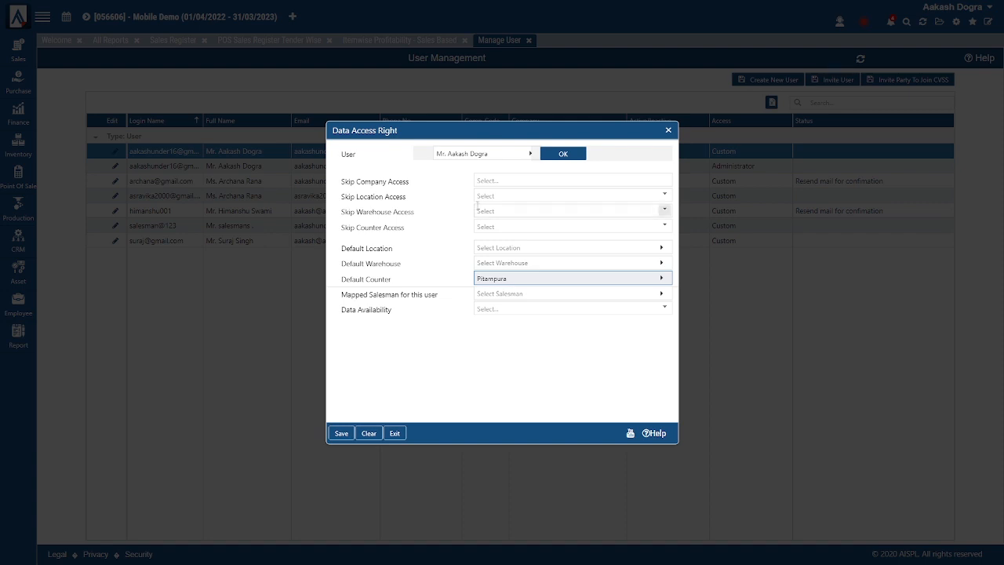
- Set Skip Location Access to Rajori Garden and Shalimar Bagh for the user
click(505, 194)
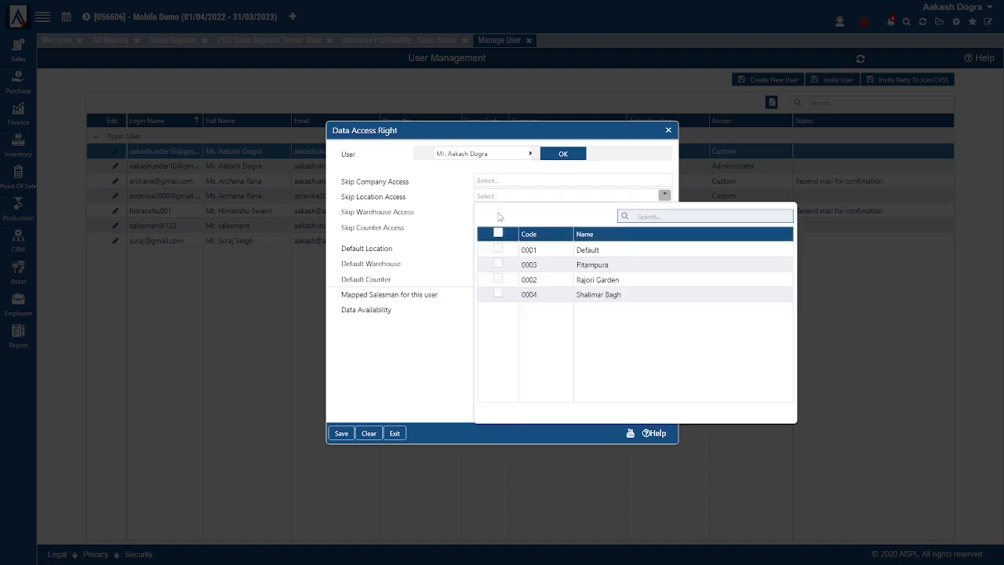
click(498, 278)
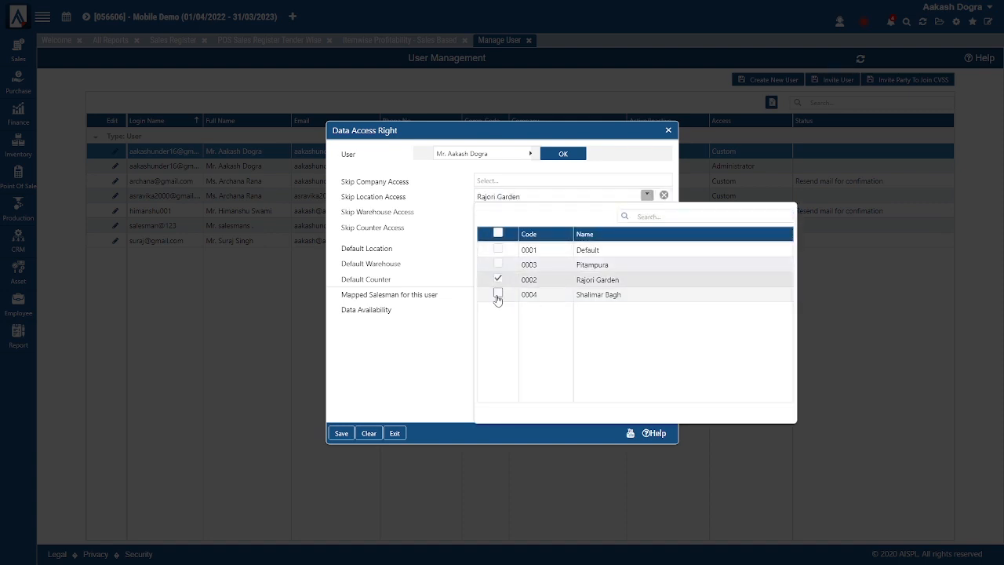
click(498, 294)
click(425, 374)
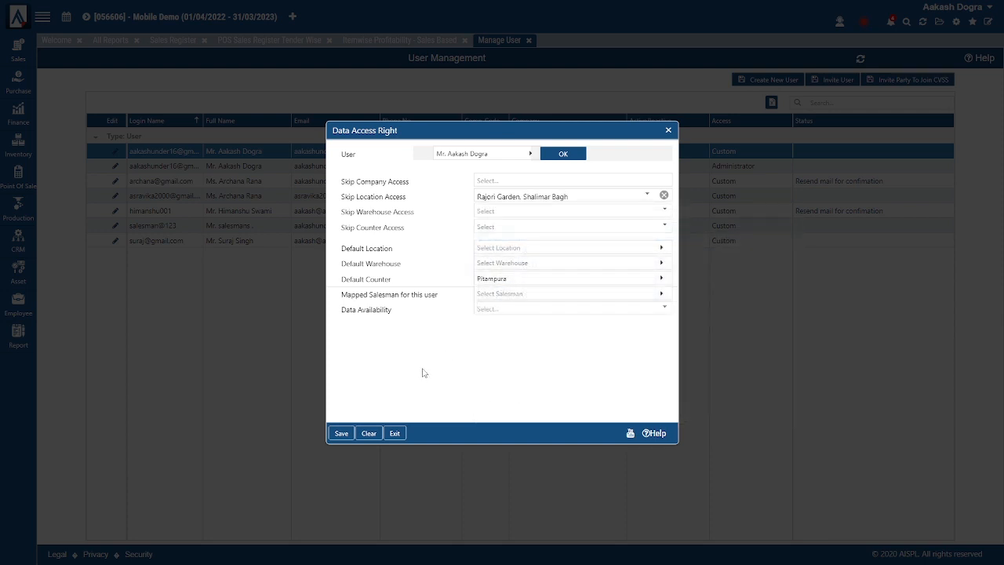
- Set Skip Counter Access to Rajori Garden and Shalimar Bagh, and save the user's data access rights
click(543, 227)
click(498, 309)
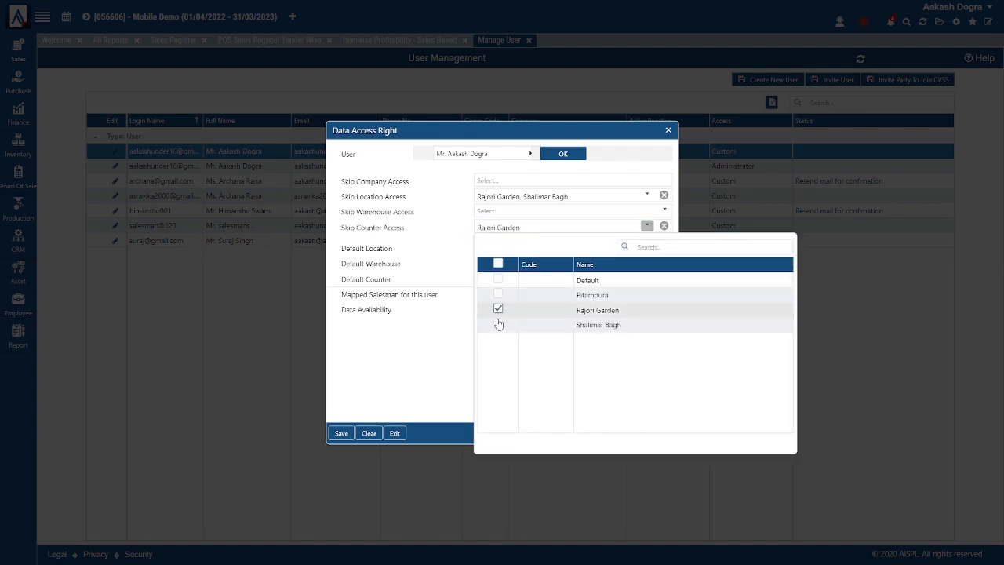
click(497, 324)
click(436, 345)
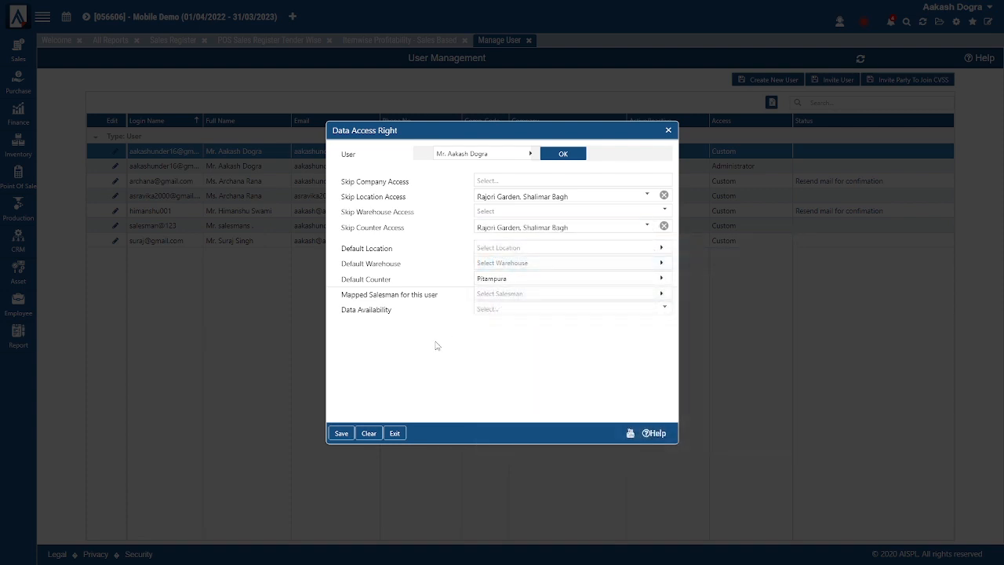
click(341, 433)
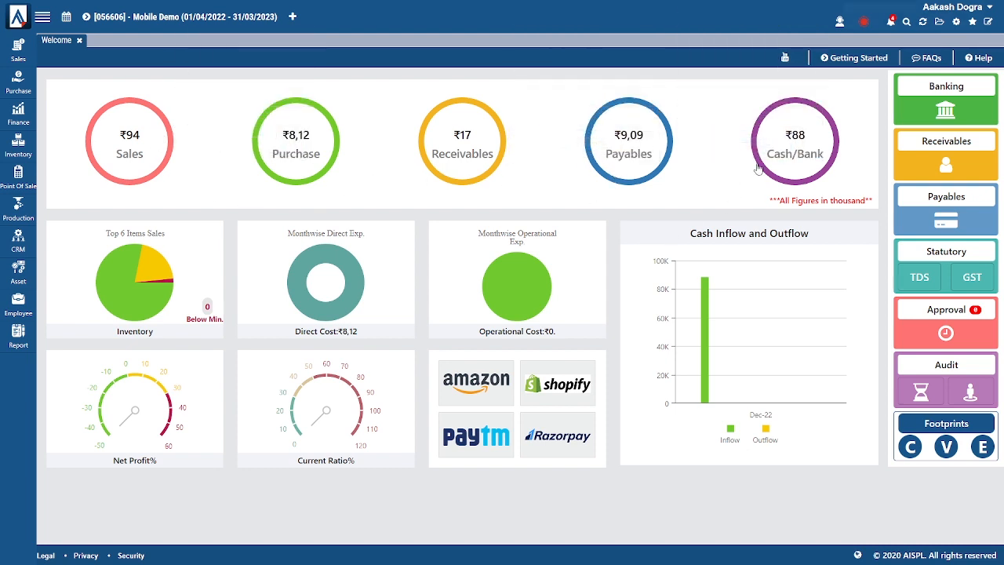
- View the Quick Bank Transaction page from the dashboard's Banking tile and return to the Welcome dashboard
mouse_move(769, 169)
click(977, 103)
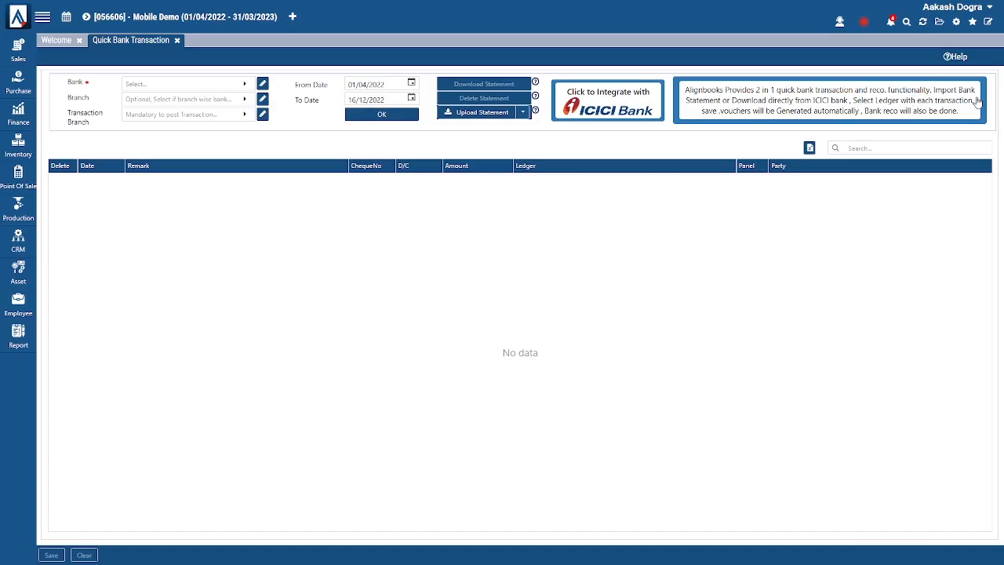
click(57, 40)
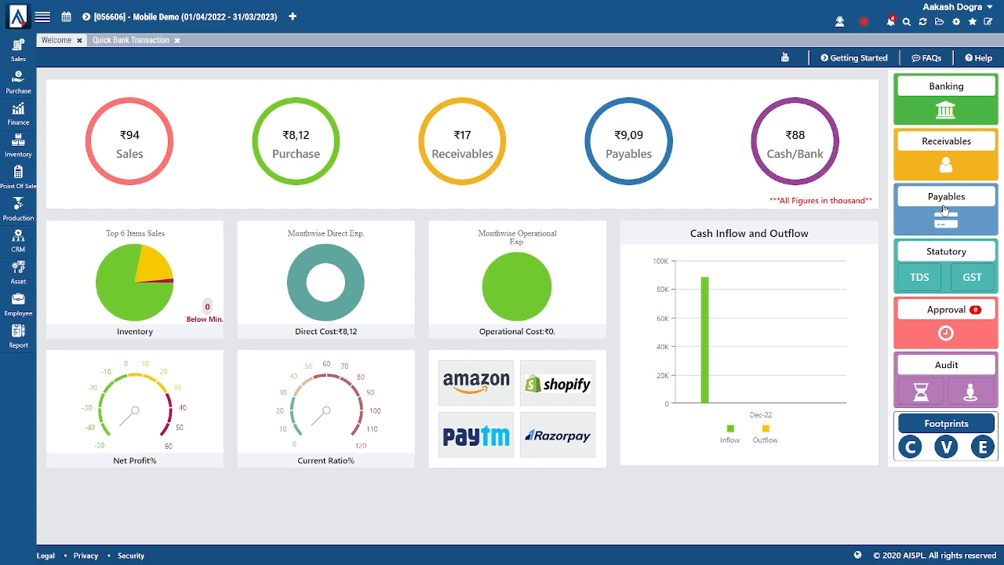
- View the GST Dashboard and the customer footprints map, and return to the Welcome dashboard
click(960, 276)
click(912, 447)
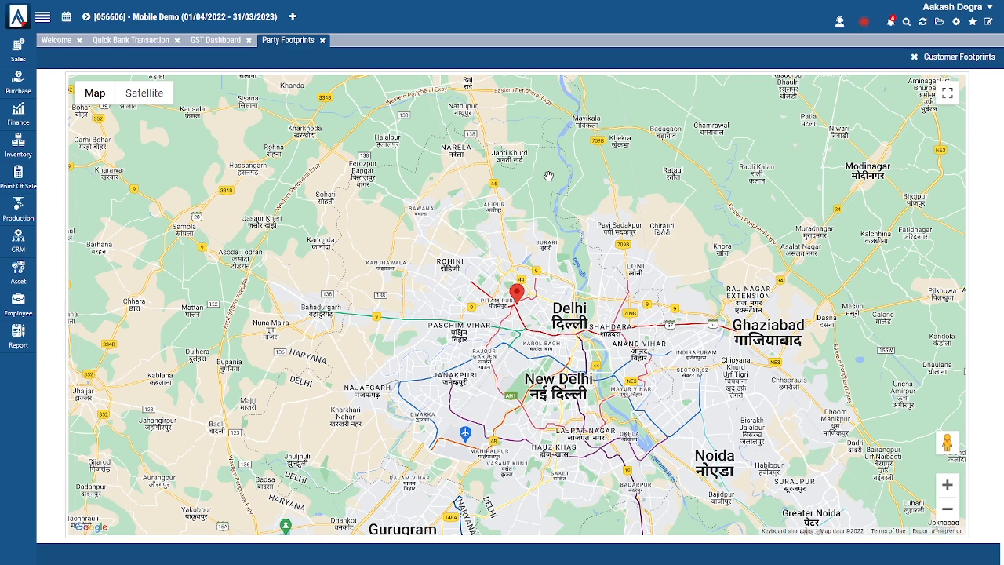
click(56, 40)
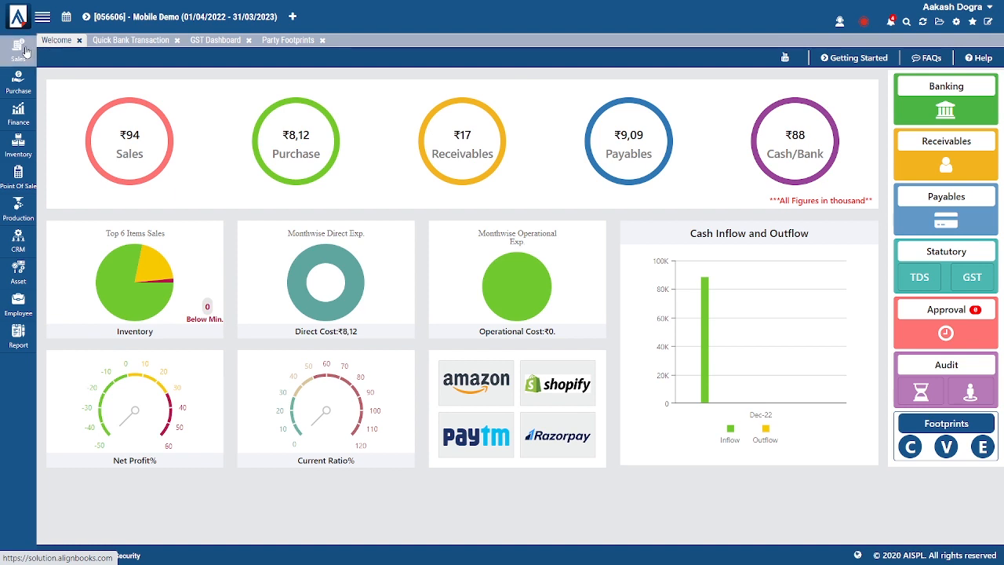
- Review the options available in the Sales, Purchase, Finance, Inventory, Point Of Sale, Production, Employee and Report modules
click(24, 52)
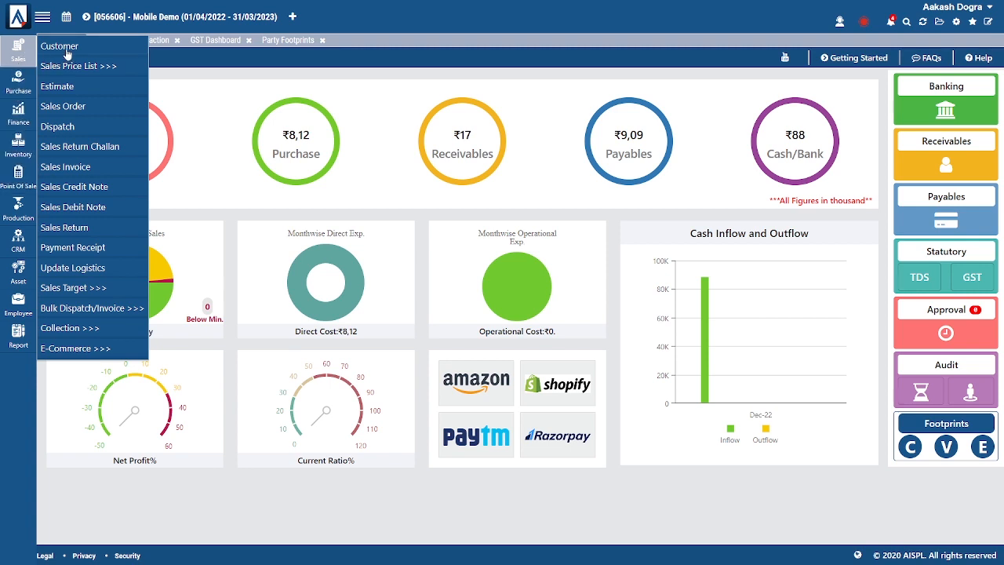
mouse_move(75, 69)
click(26, 91)
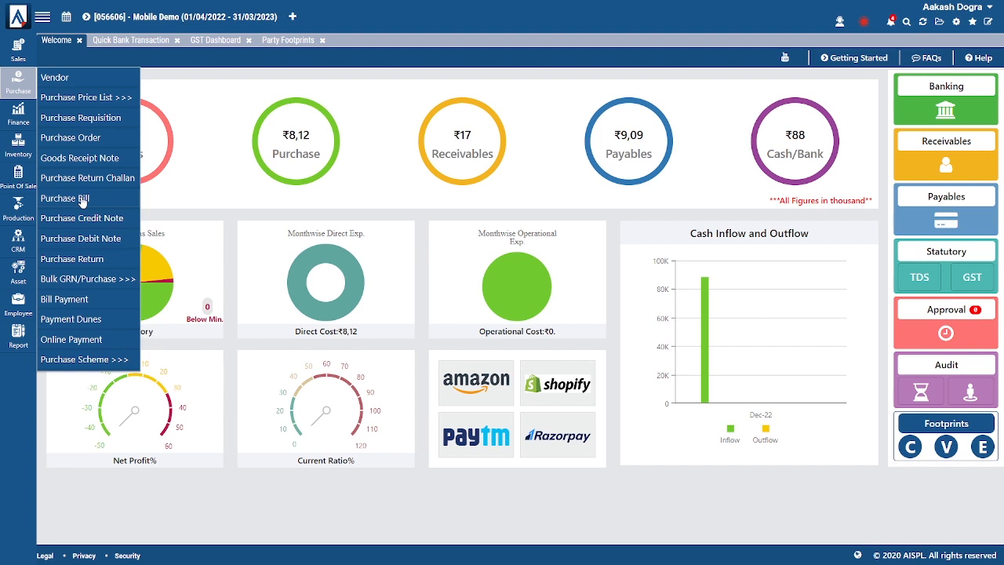
click(25, 116)
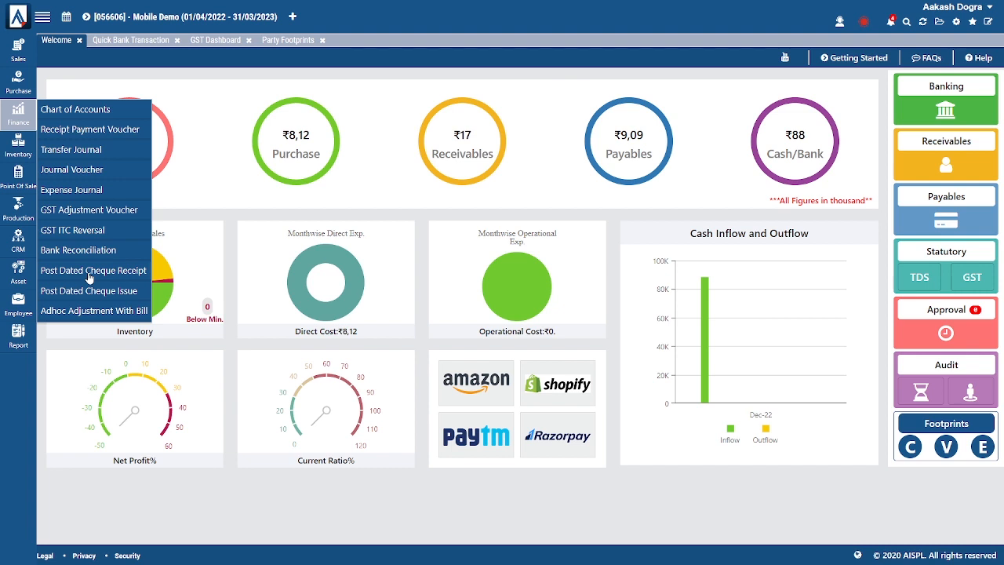
mouse_move(22, 154)
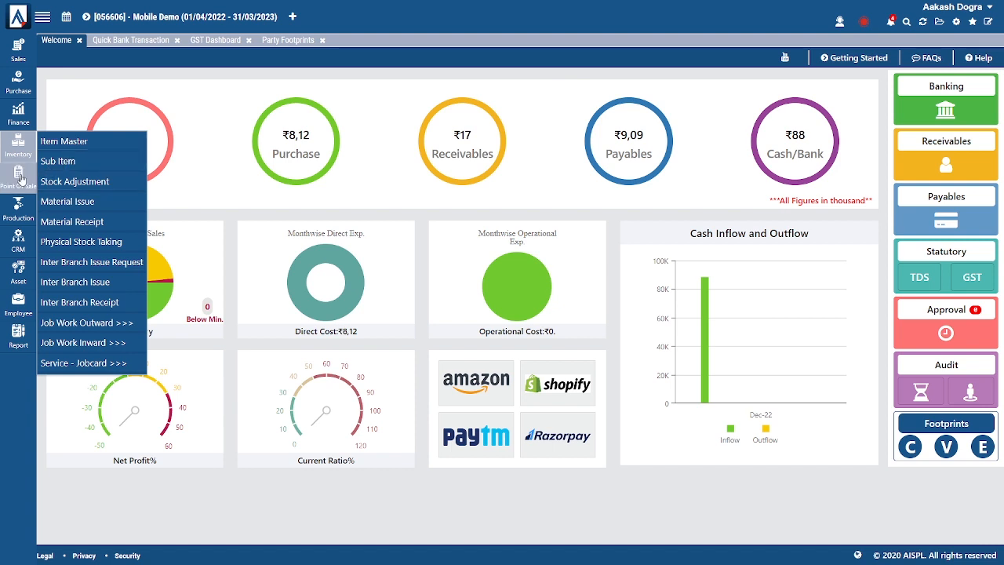
mouse_move(21, 178)
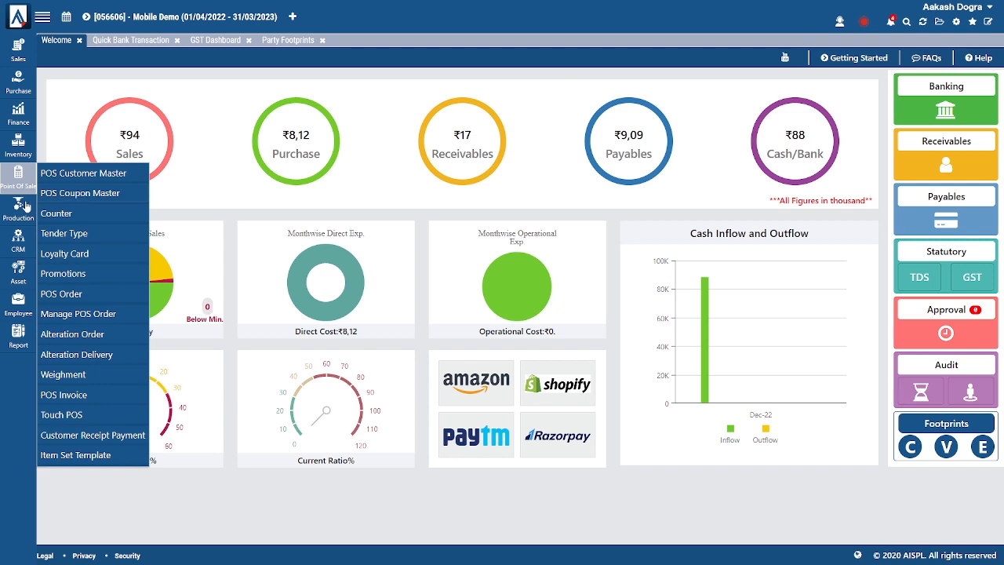
mouse_move(12, 212)
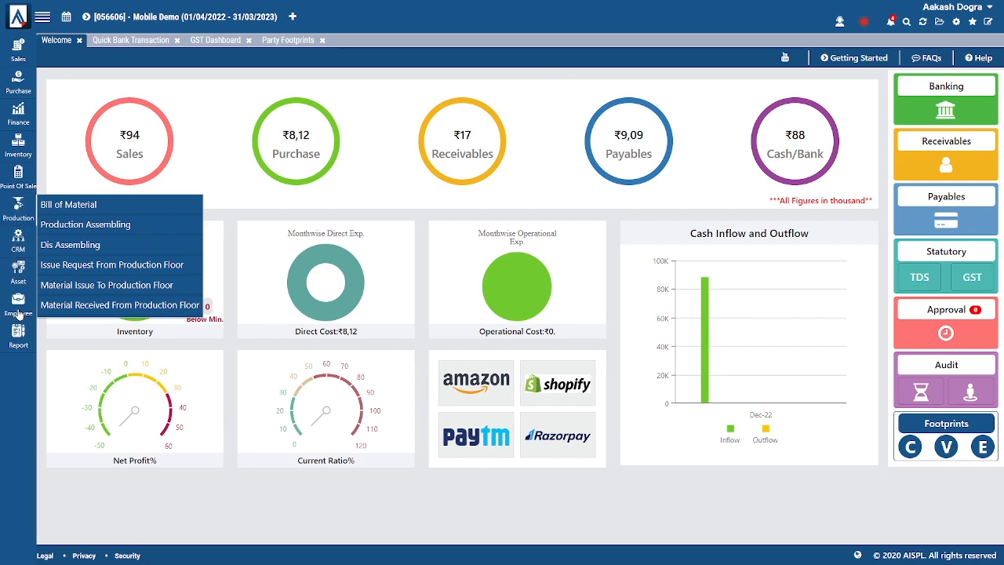
mouse_move(19, 312)
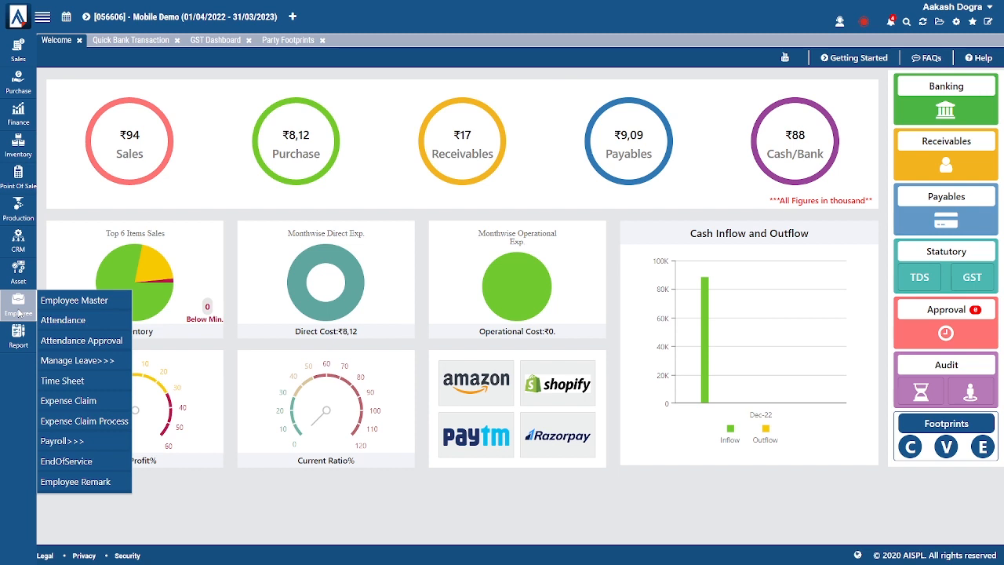
mouse_move(26, 347)
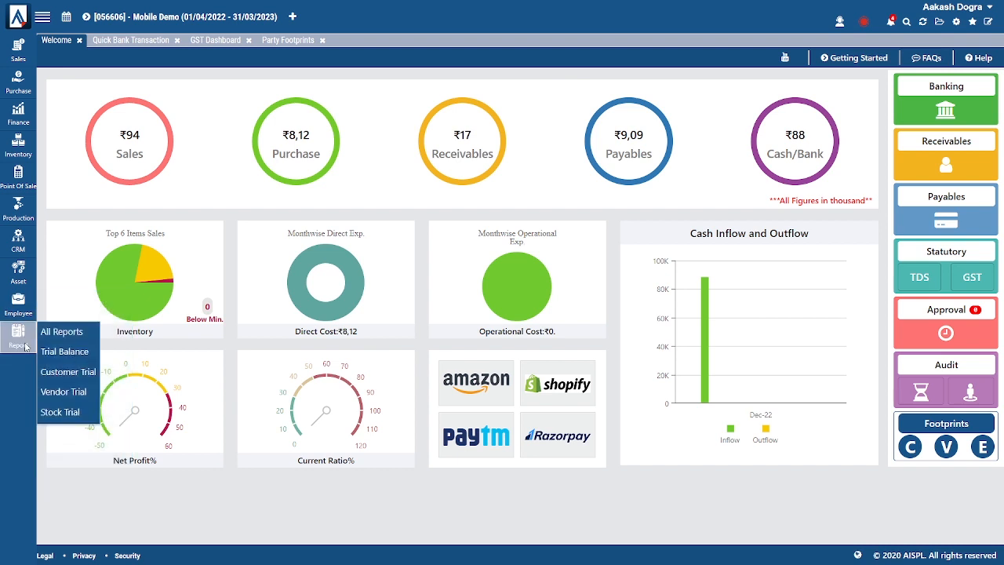